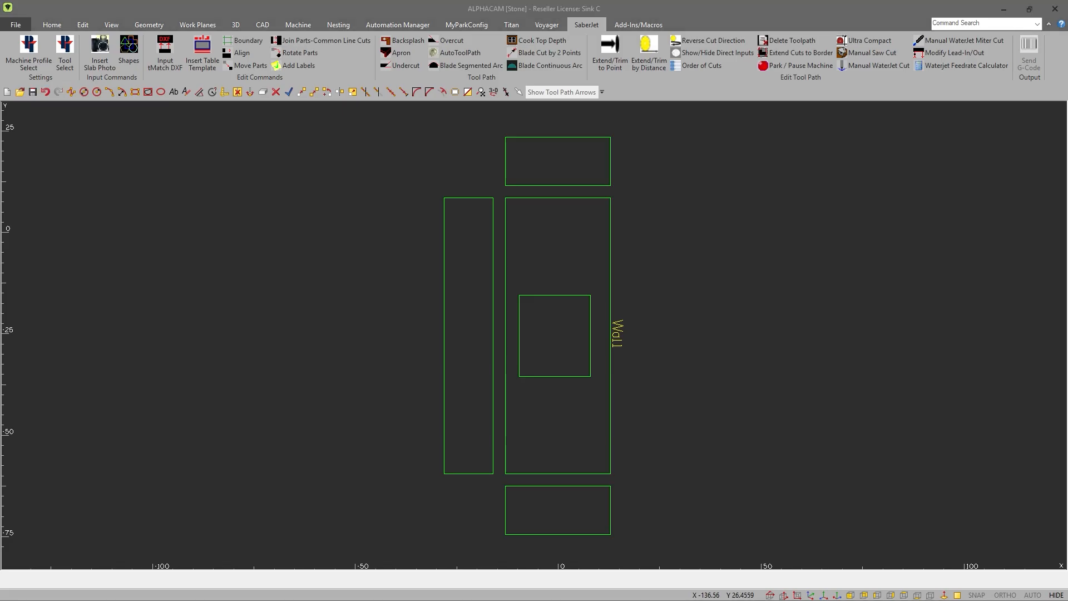
Step: Apply an inside-edge undercut miter at 46 degrees to the top, right and bottom edges of the 17.5 by 20 sink cutout
{"action": "scroll", "coordinate": [562, 337], "scroll_direction": "up", "scroll_amount": 6}
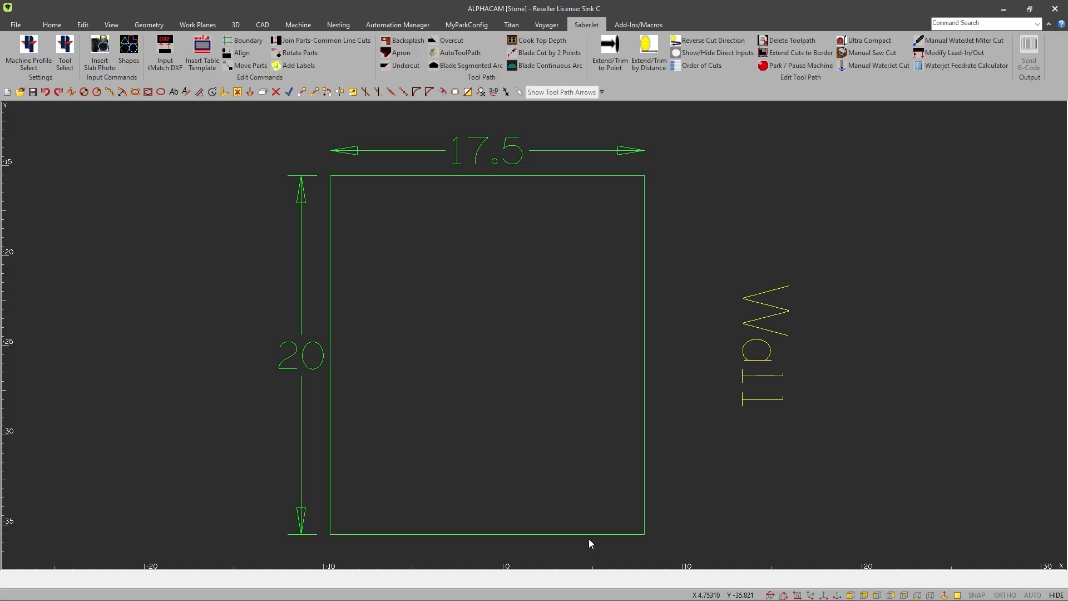
{"action": "left_click", "coordinate": [405, 65]}
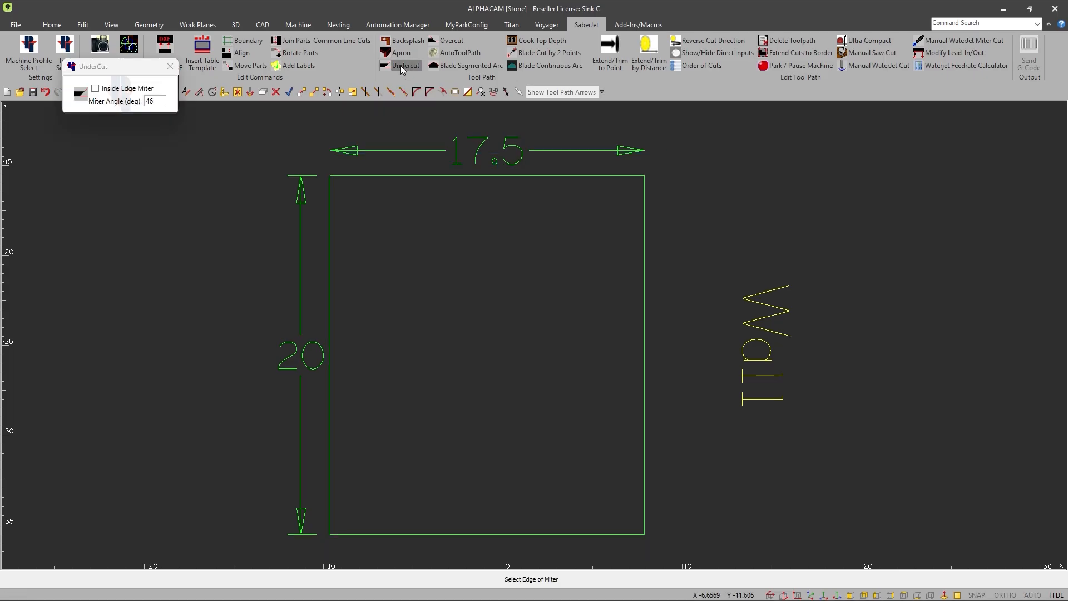
{"action": "left_click_drag", "start_coordinate": [143, 73], "coordinate": [225, 193]}
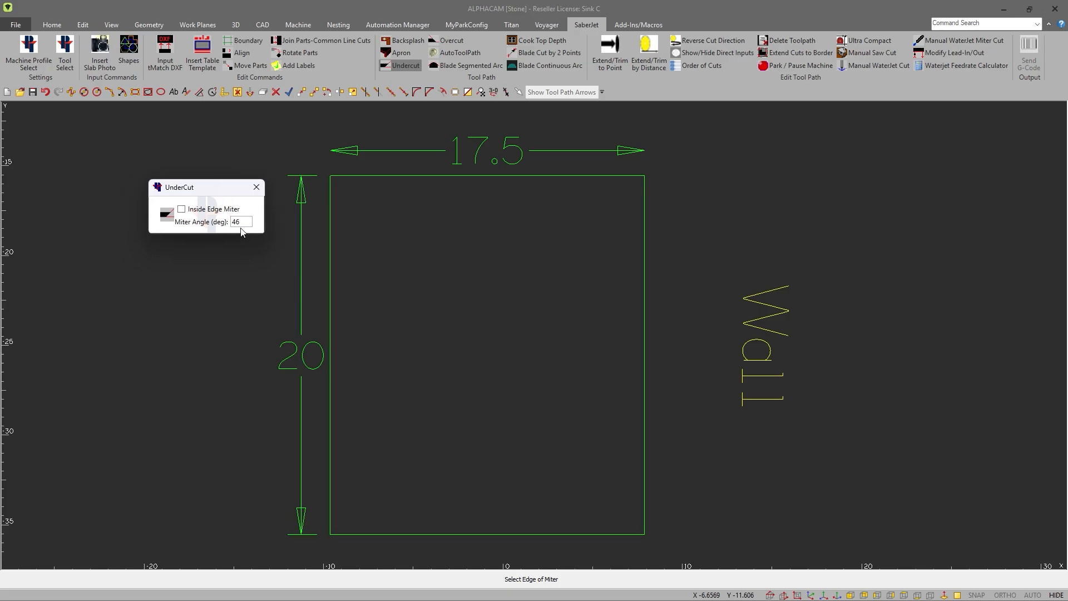
{"action": "left_click", "coordinate": [182, 209]}
{"action": "left_click", "coordinate": [493, 176]}
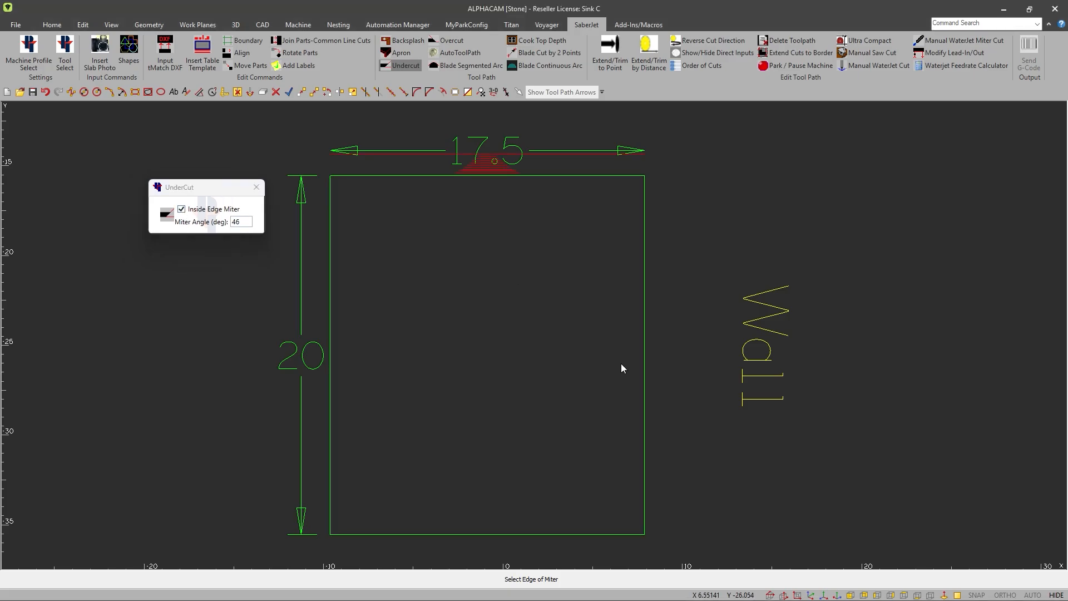
{"action": "left_click", "coordinate": [644, 373]}
{"action": "left_click", "coordinate": [482, 533]}
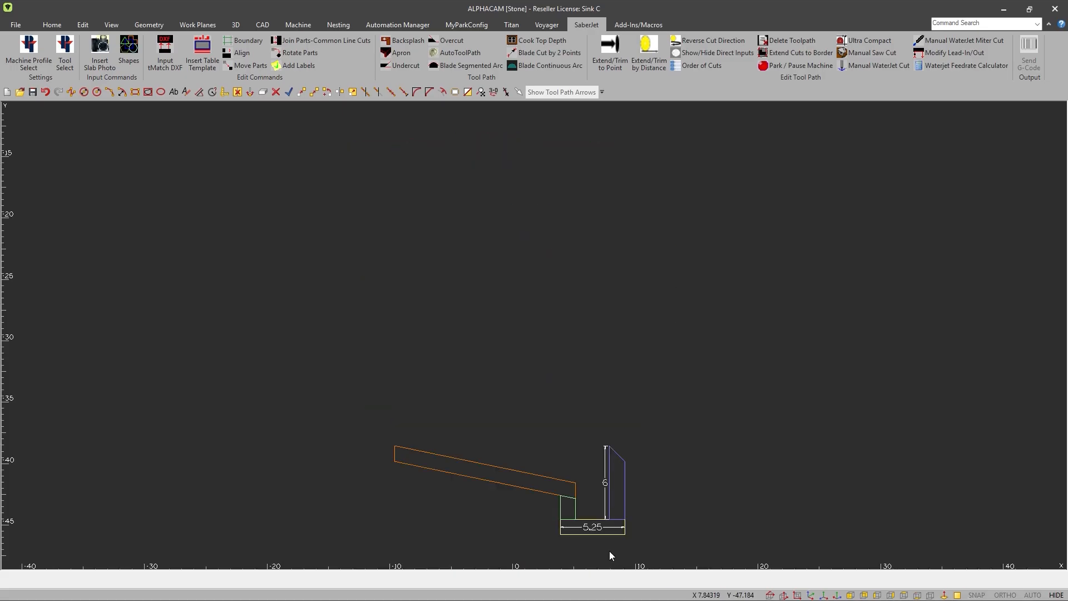
Step: Draw a sloped line from the lower right corner of the left slab section to the inner wall rectangle's upper left corner
{"action": "scroll", "coordinate": [601, 548], "scroll_direction": "up", "scroll_amount": 2}
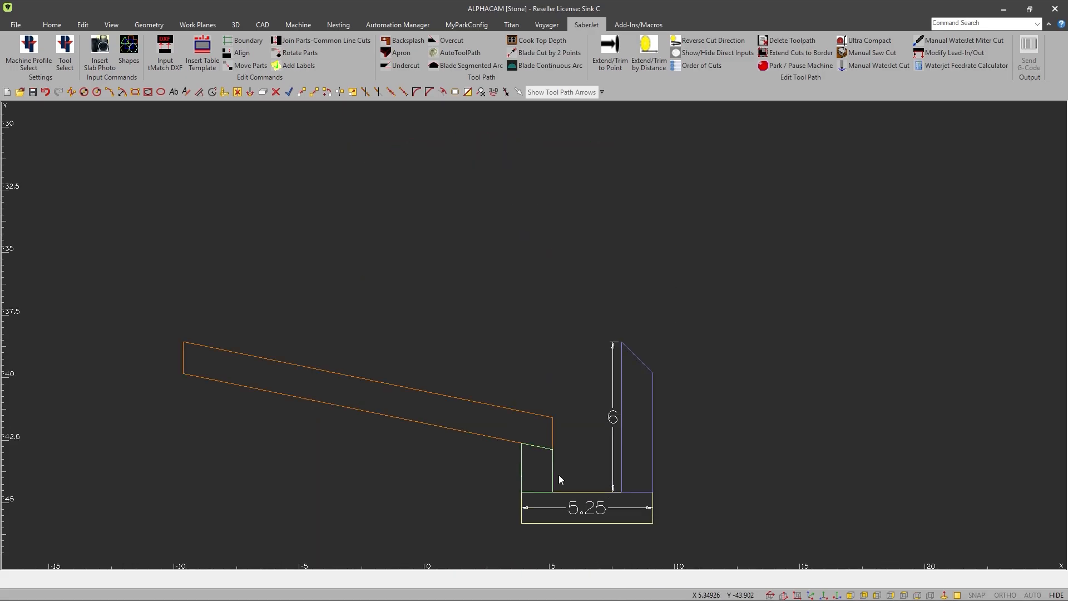
{"action": "scroll", "coordinate": [559, 472], "scroll_direction": "up", "scroll_amount": 2}
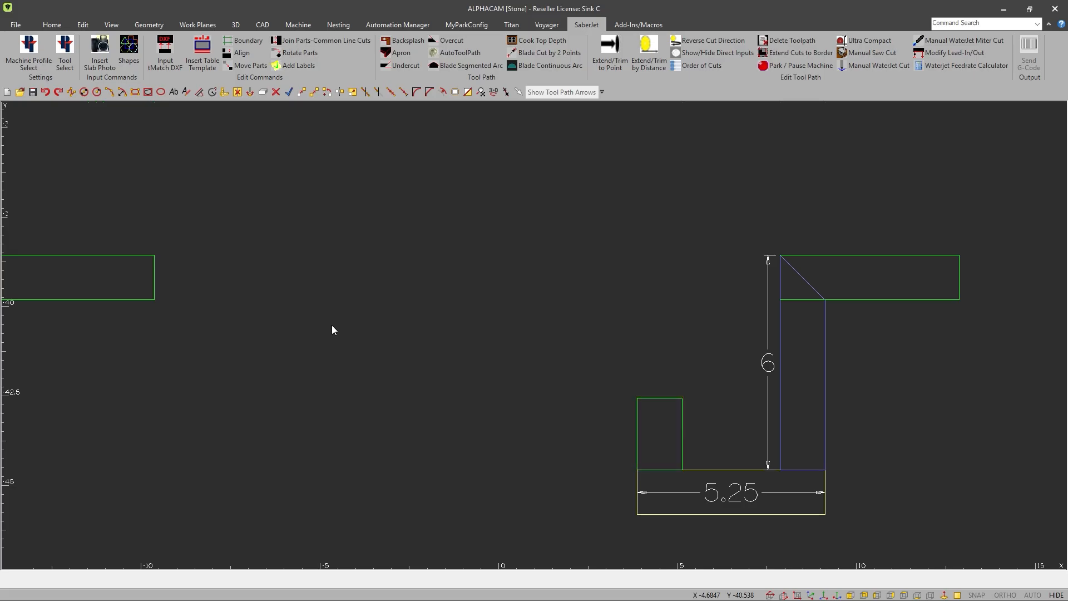
{"action": "key", "text": "l"}
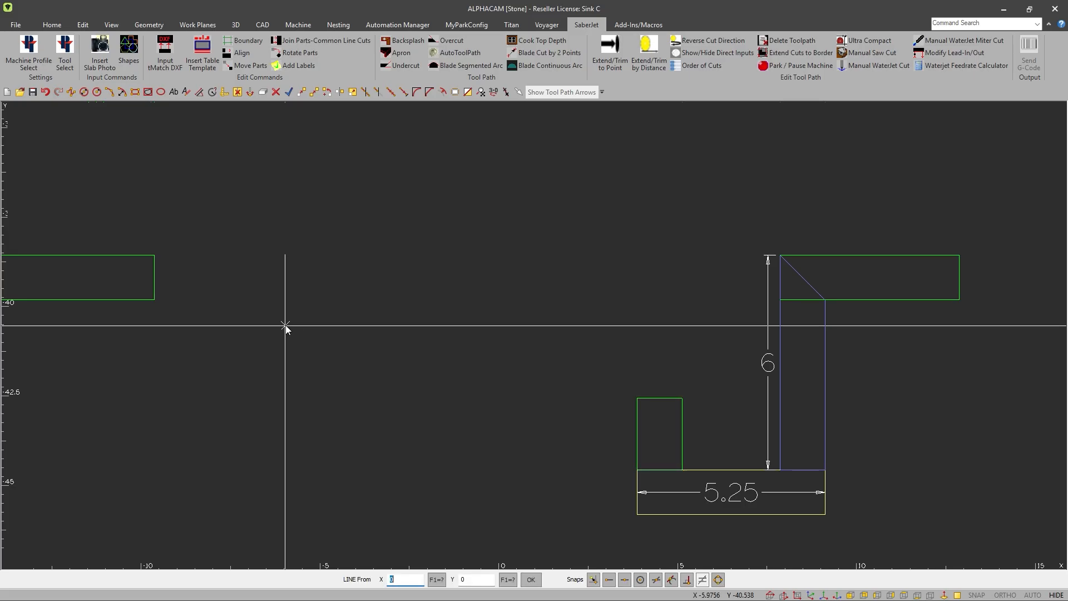
{"action": "key", "text": "e"}
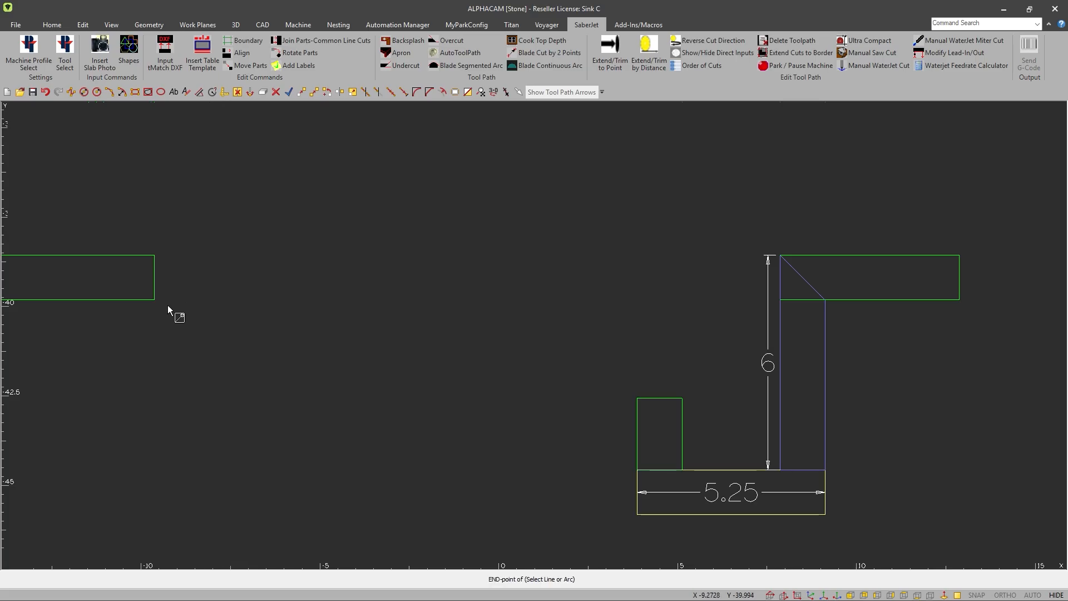
{"action": "left_click", "coordinate": [156, 305]}
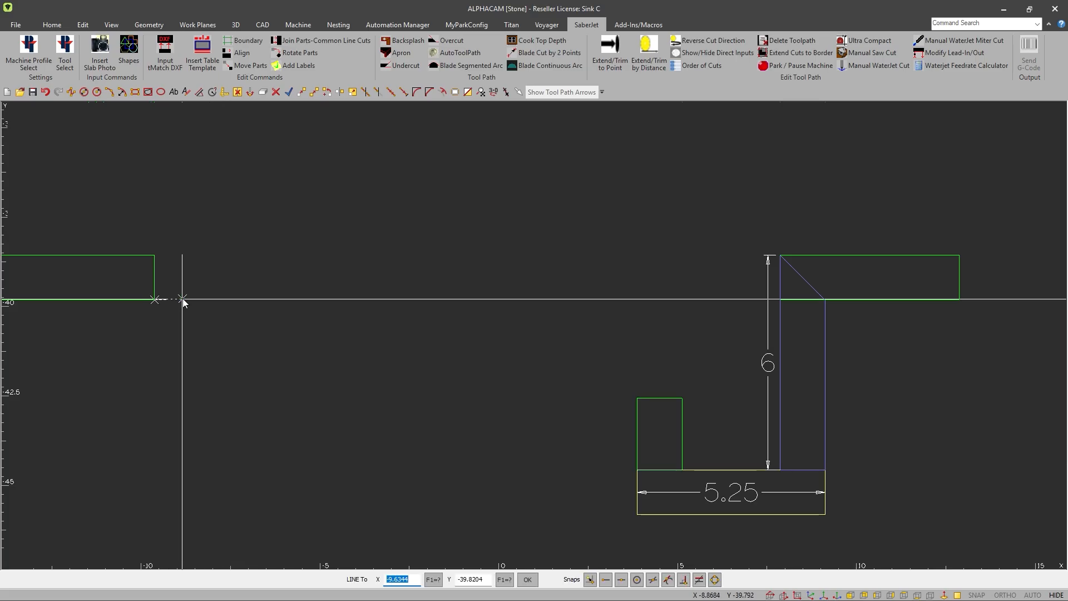
{"action": "key", "text": "e"}
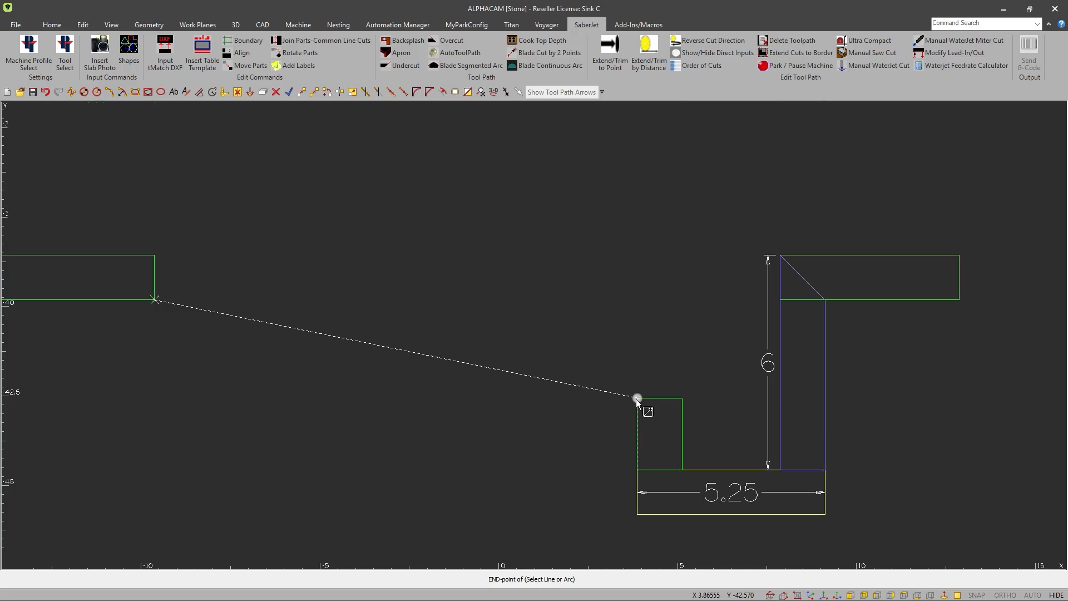
{"action": "left_click", "coordinate": [637, 399]}
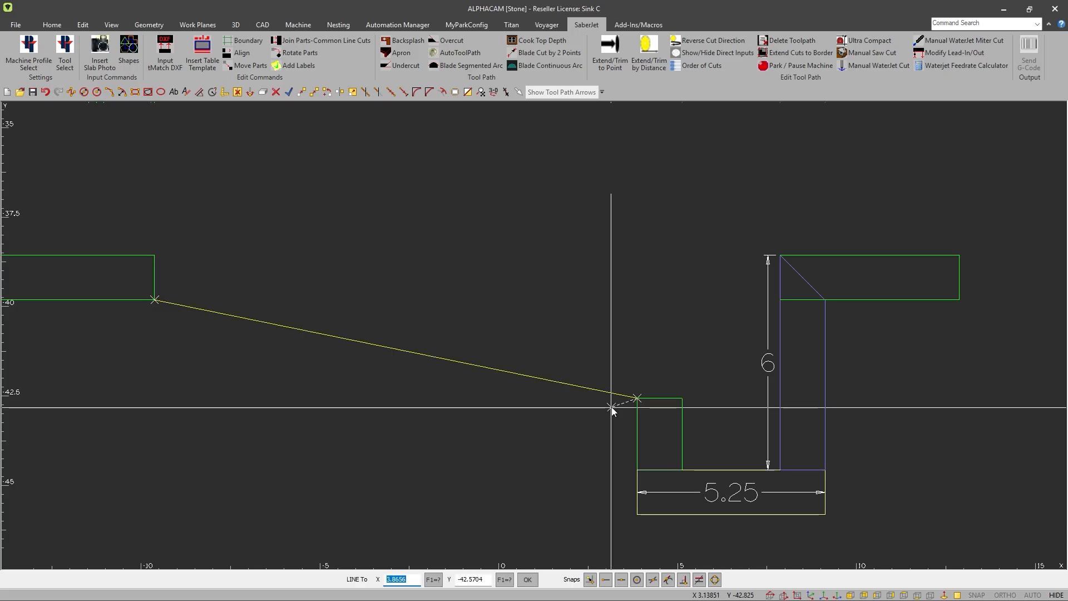
{"action": "key", "text": "Escape"}
Step: Offset the sloped line upward by 1.25 as geometry
{"action": "type", "text": "o1.25"}
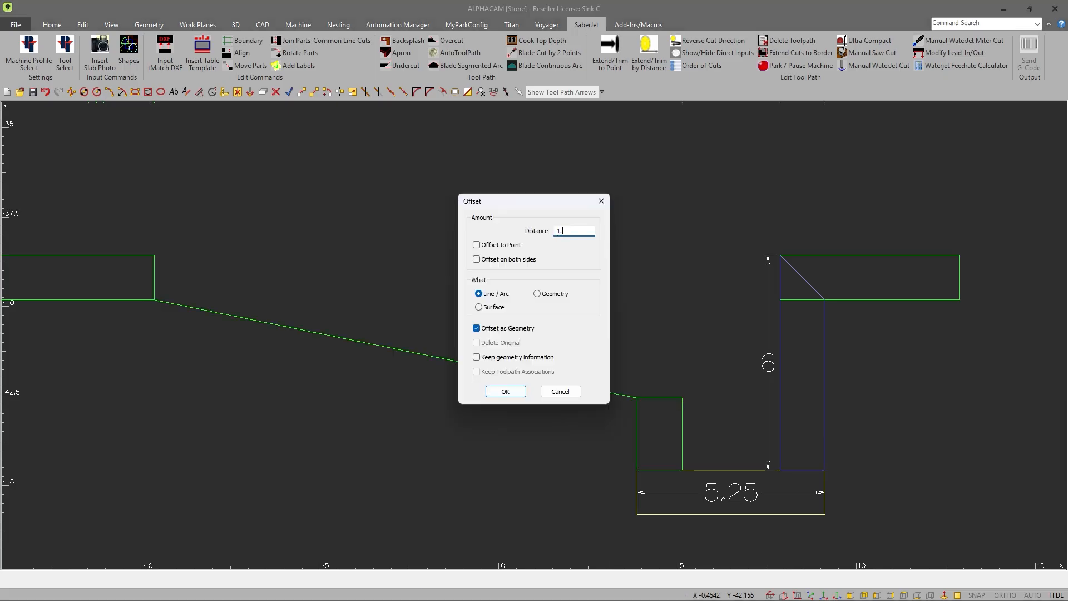
{"action": "left_click", "coordinate": [505, 393]}
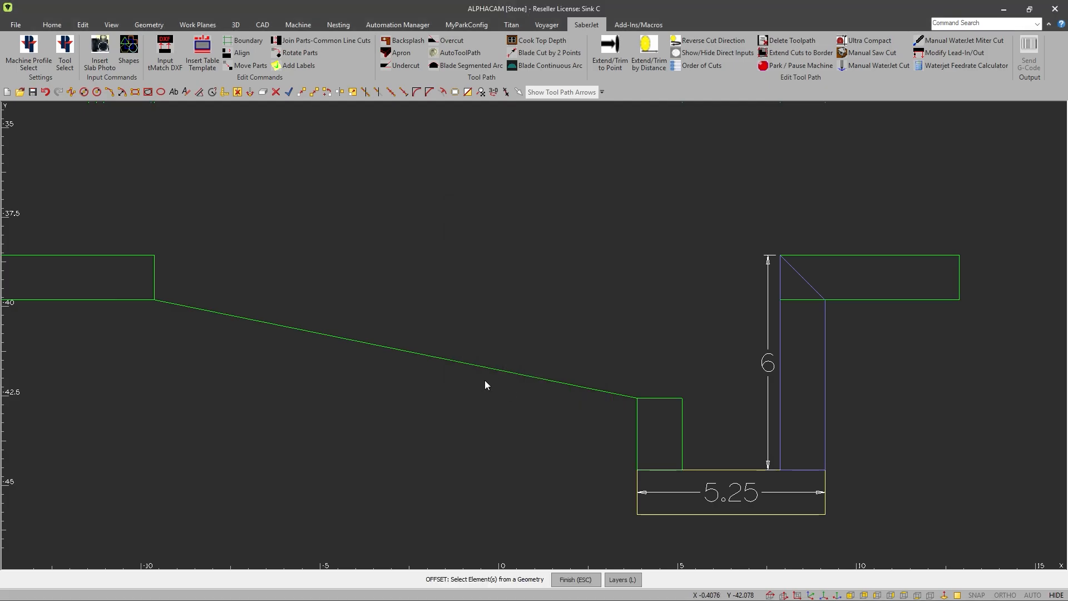
{"action": "left_click", "coordinate": [499, 371]}
{"action": "left_click", "coordinate": [529, 300]}
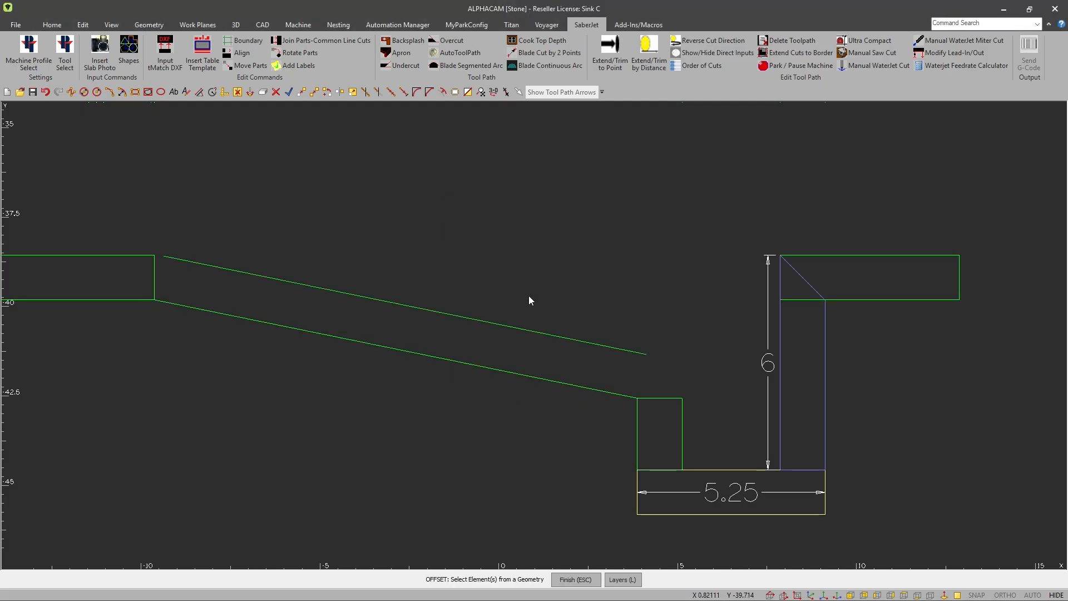
Step: Explode the left slab rectangle and the small inner wall rectangle into separate lines
{"action": "left_click", "coordinate": [455, 92]}
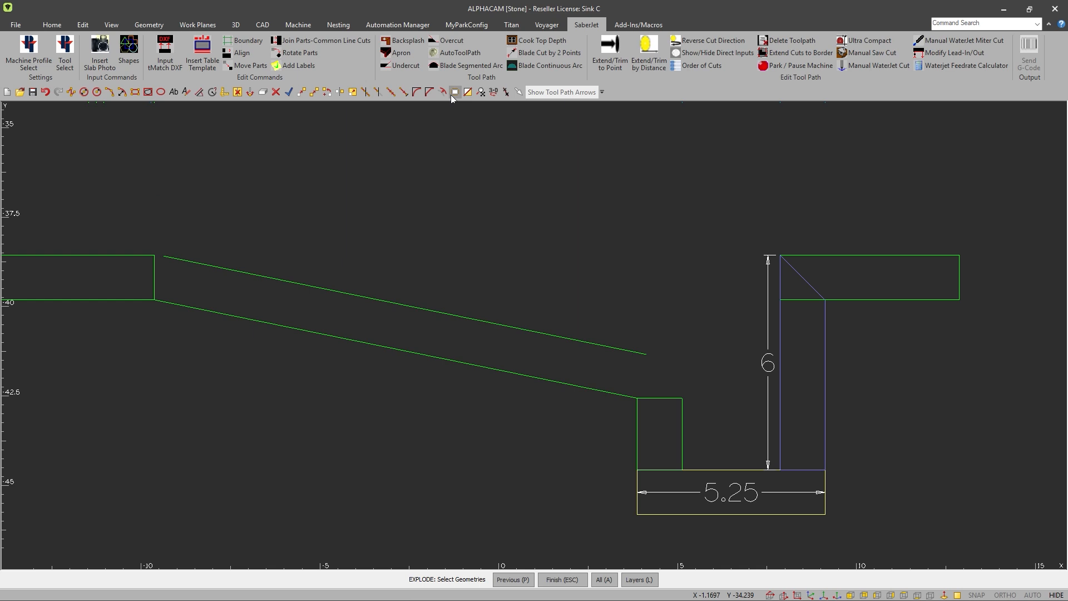
{"action": "left_click", "coordinate": [135, 257]}
{"action": "left_click", "coordinate": [135, 256]}
{"action": "left_click", "coordinate": [681, 405]}
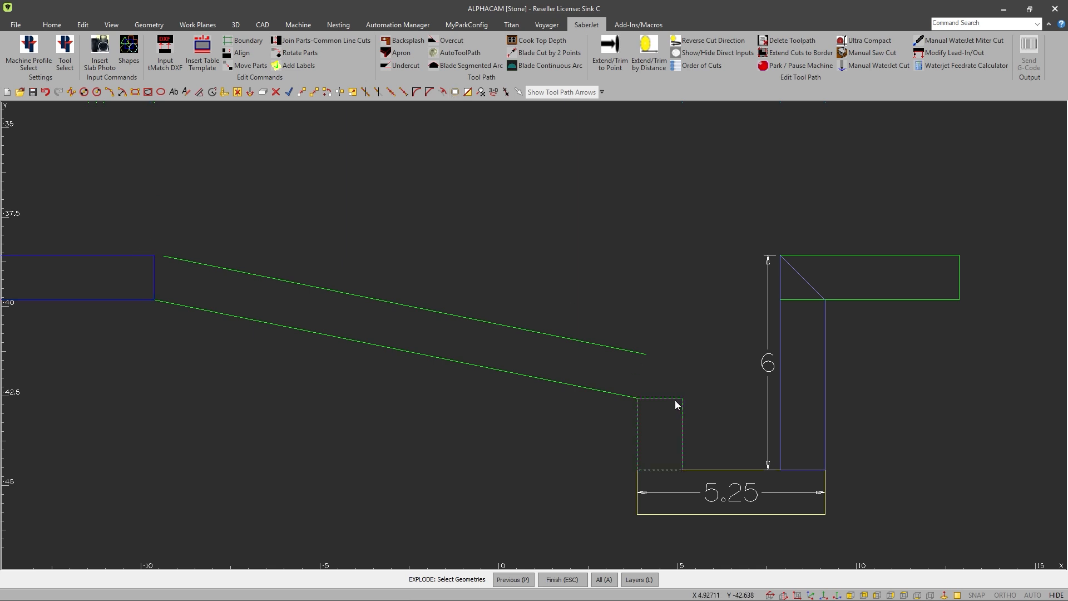
{"action": "key", "text": "Escape"}
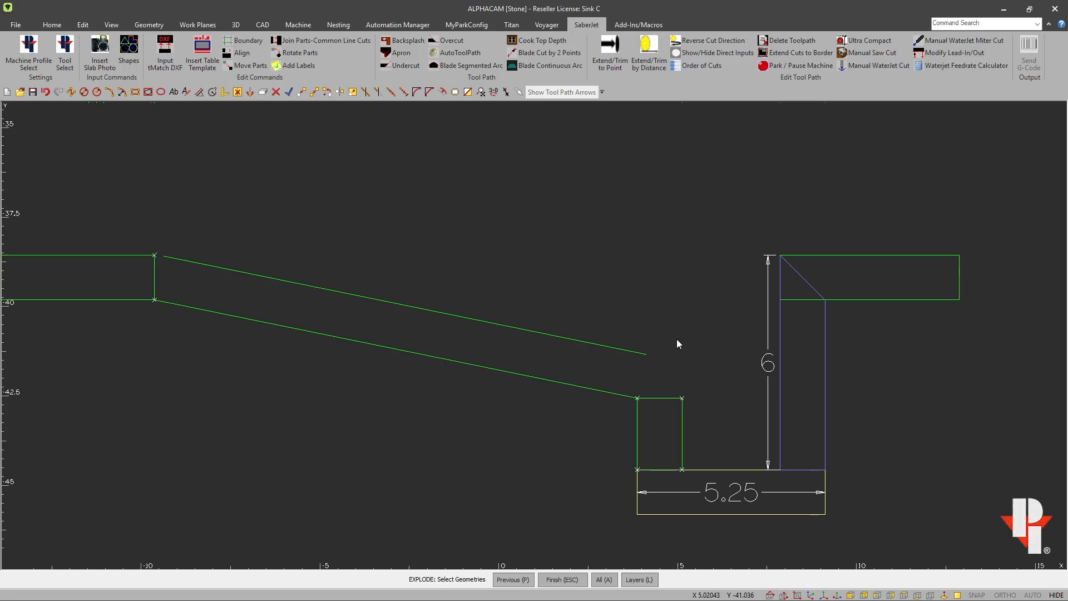
Step: Extend both ends of the upper sloped line to the left slab's end edge and the inner wall's right edge
{"action": "left_click", "coordinate": [82, 24]}
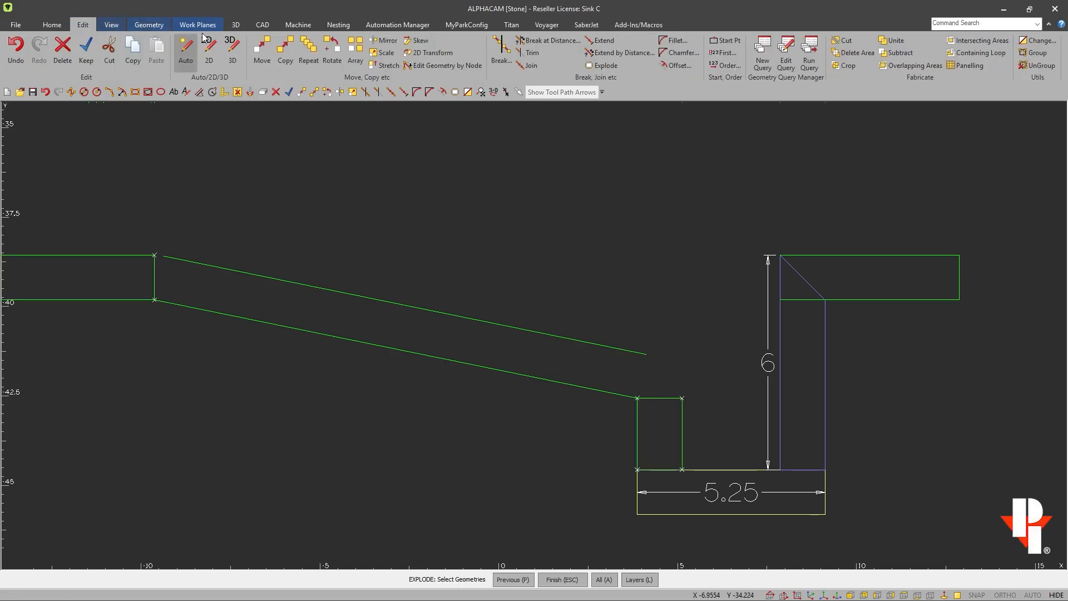
{"action": "left_click", "coordinate": [604, 40]}
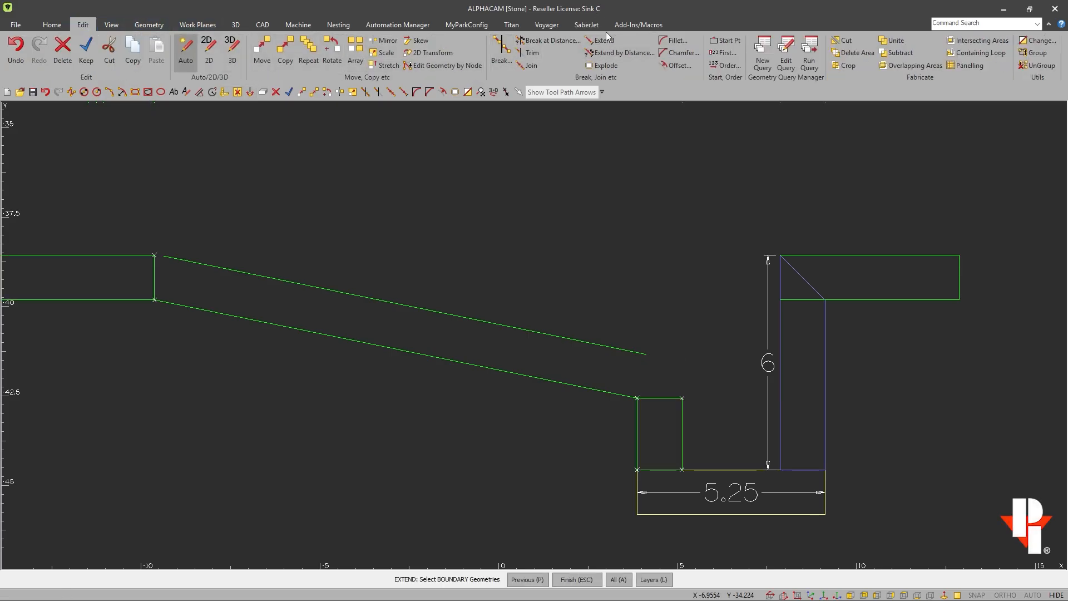
{"action": "left_click", "coordinate": [156, 281]}
{"action": "left_click", "coordinate": [683, 423]}
{"action": "key", "text": "Escape"}
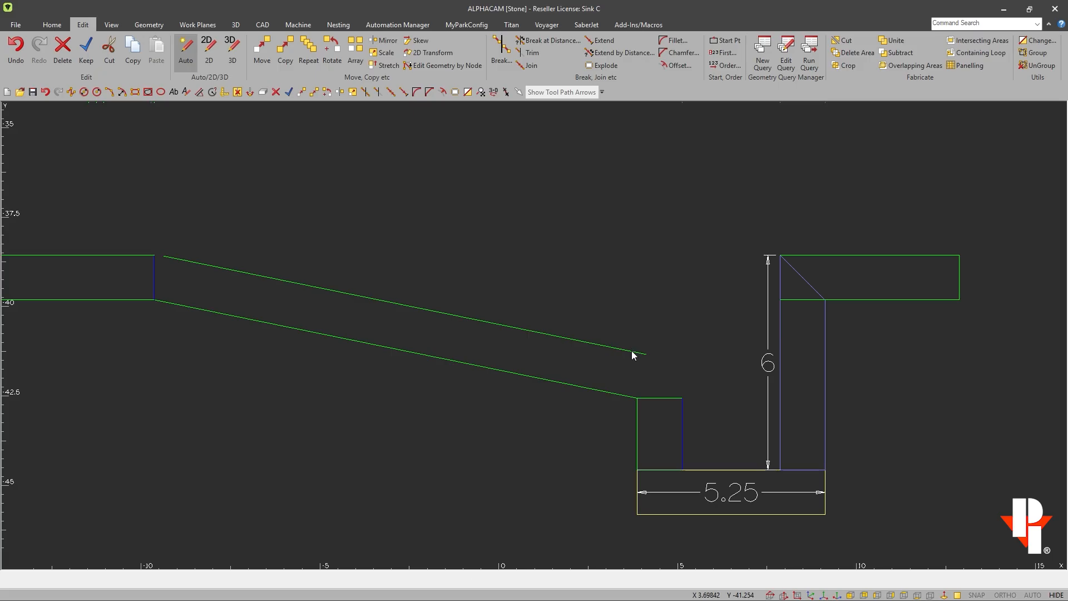
{"action": "left_click", "coordinate": [633, 352]}
{"action": "left_click", "coordinate": [175, 266]}
{"action": "key", "text": "Escape"}
Step: Move both sloped lines together so the upper line's left end meets the left slab's upper right corner
{"action": "scroll", "coordinate": [151, 257], "scroll_direction": "up", "scroll_amount": 3}
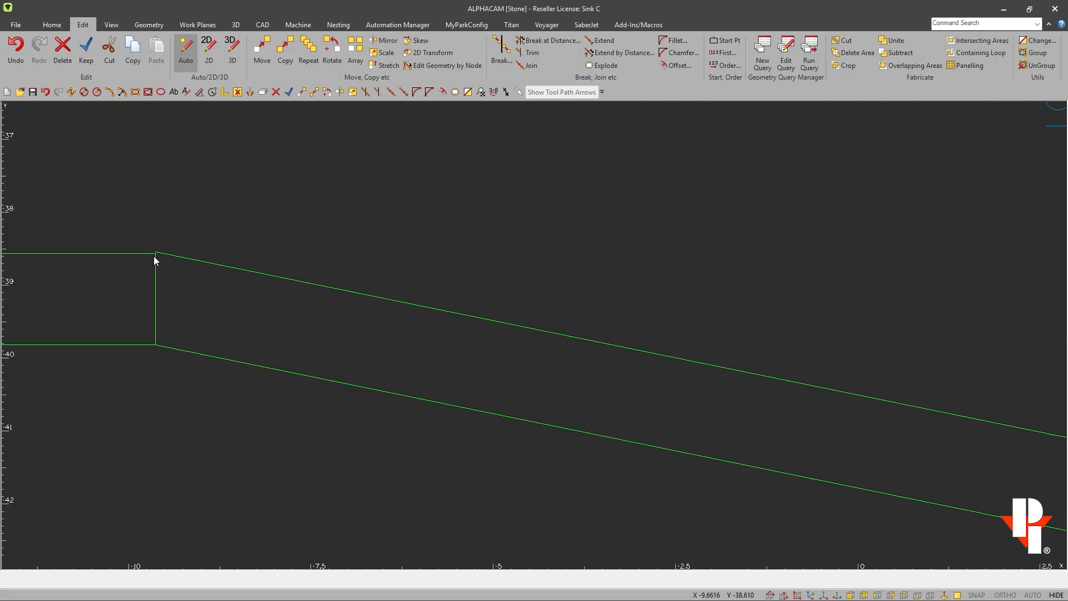
{"action": "scroll", "coordinate": [154, 256], "scroll_direction": "down", "scroll_amount": 3}
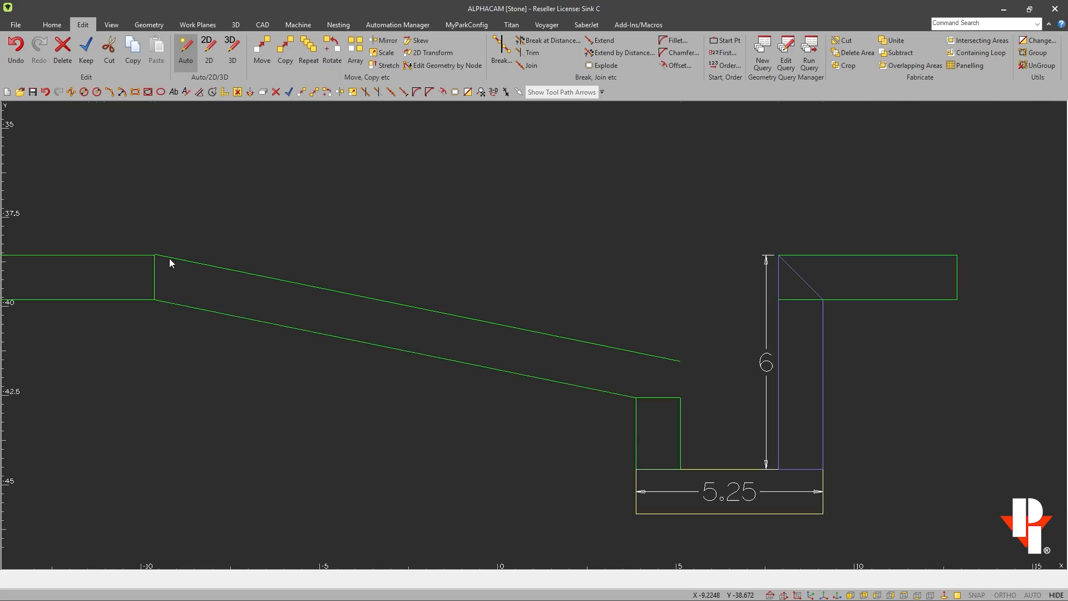
{"action": "left_click", "coordinate": [261, 54]}
{"action": "left_click", "coordinate": [276, 279]}
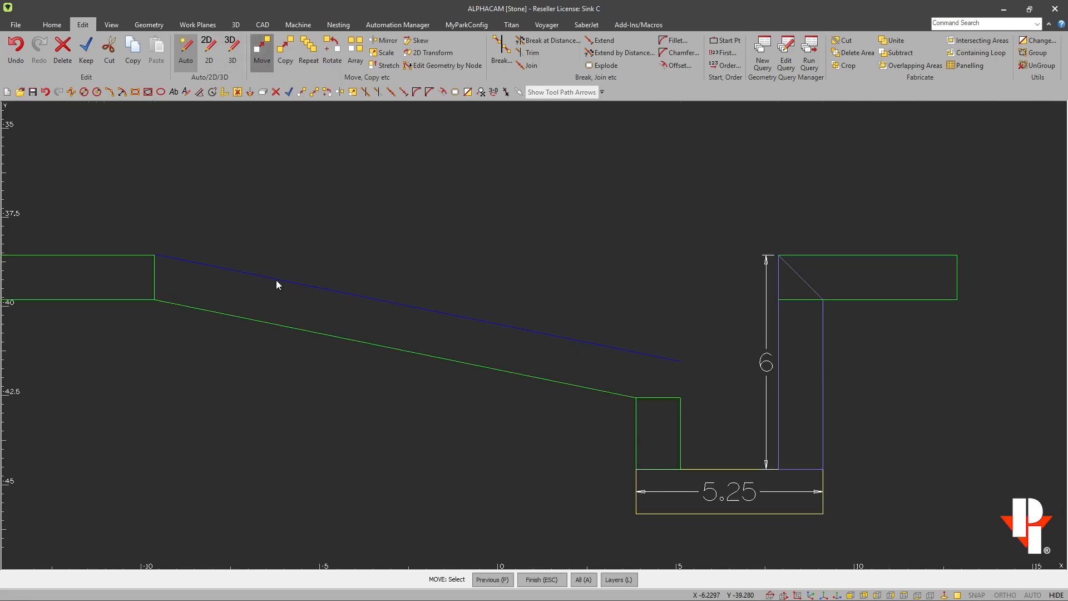
{"action": "left_click", "coordinate": [282, 325]}
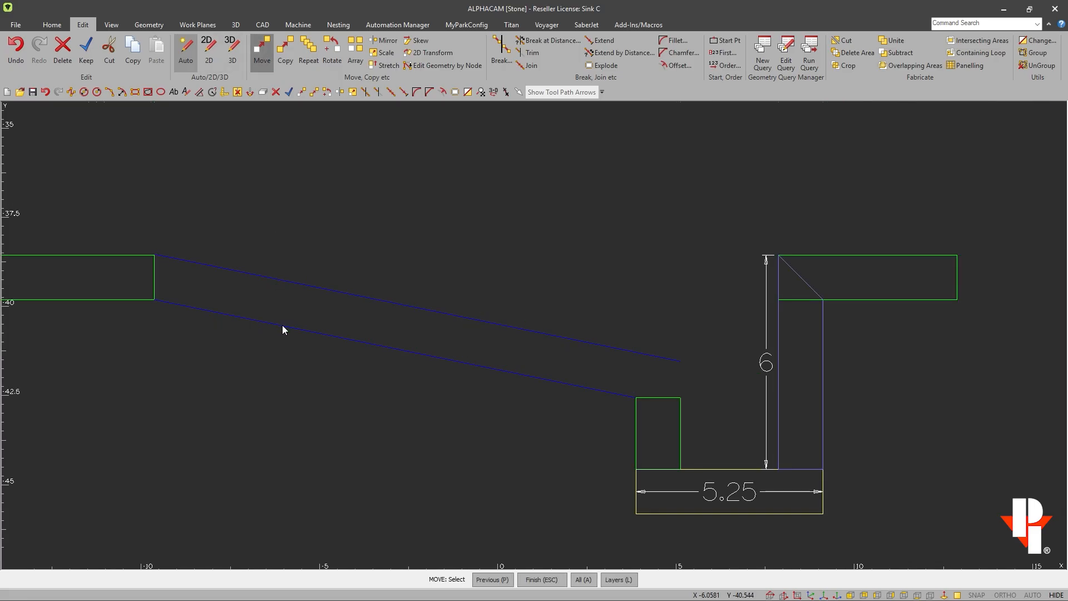
{"action": "key", "text": "Escape"}
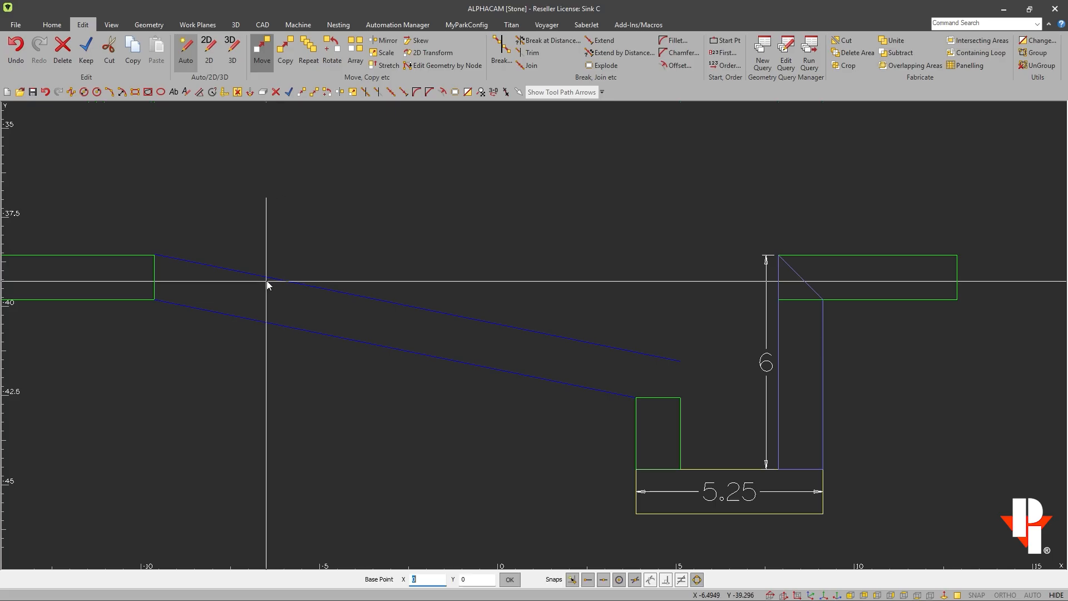
{"action": "left_click", "coordinate": [174, 258]}
{"action": "left_click", "coordinate": [156, 260]}
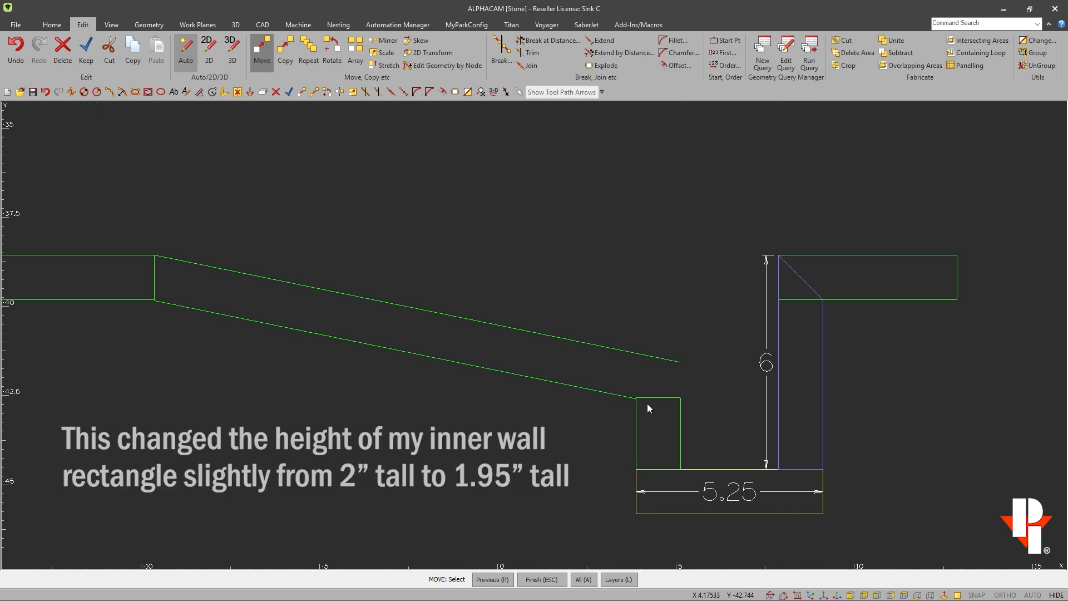
{"action": "key", "text": "Escape"}
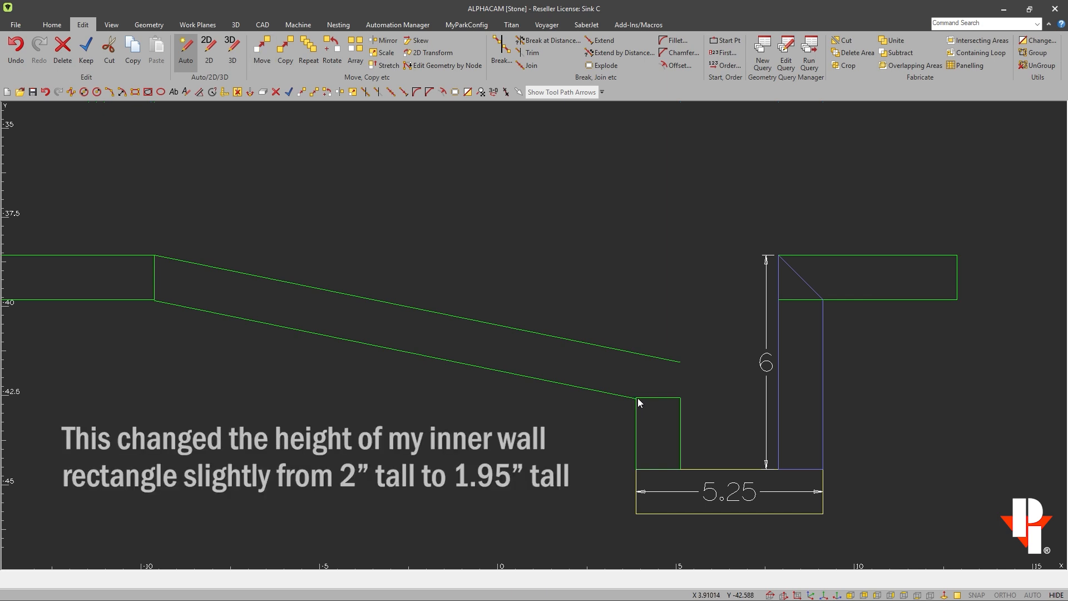
Step: Extend the lower sloped line to the right edge of the inner wall
{"action": "left_click", "coordinate": [500, 53]}
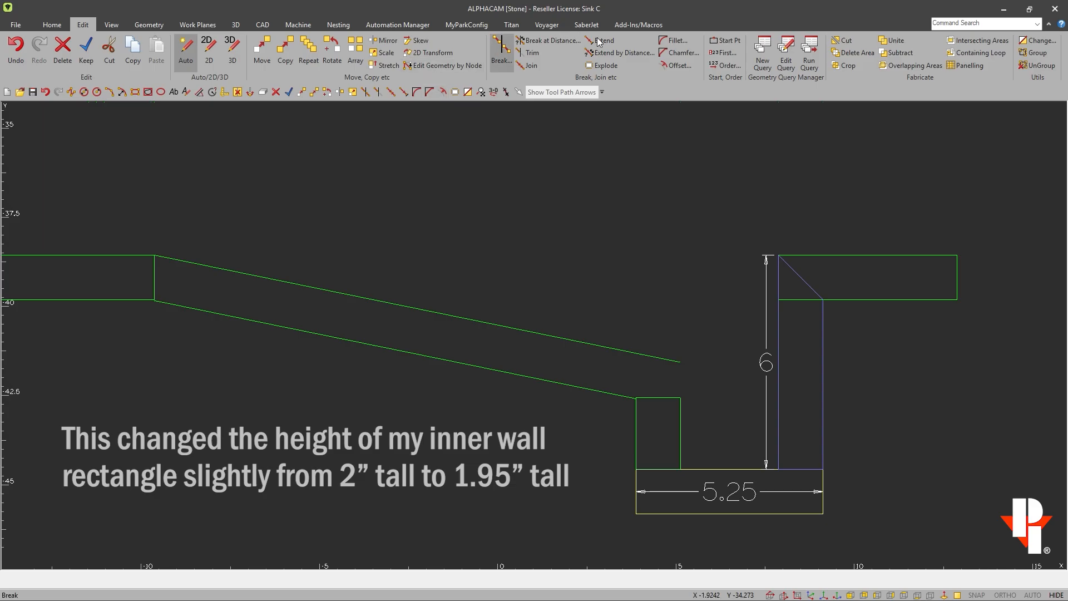
{"action": "left_click", "coordinate": [600, 41]}
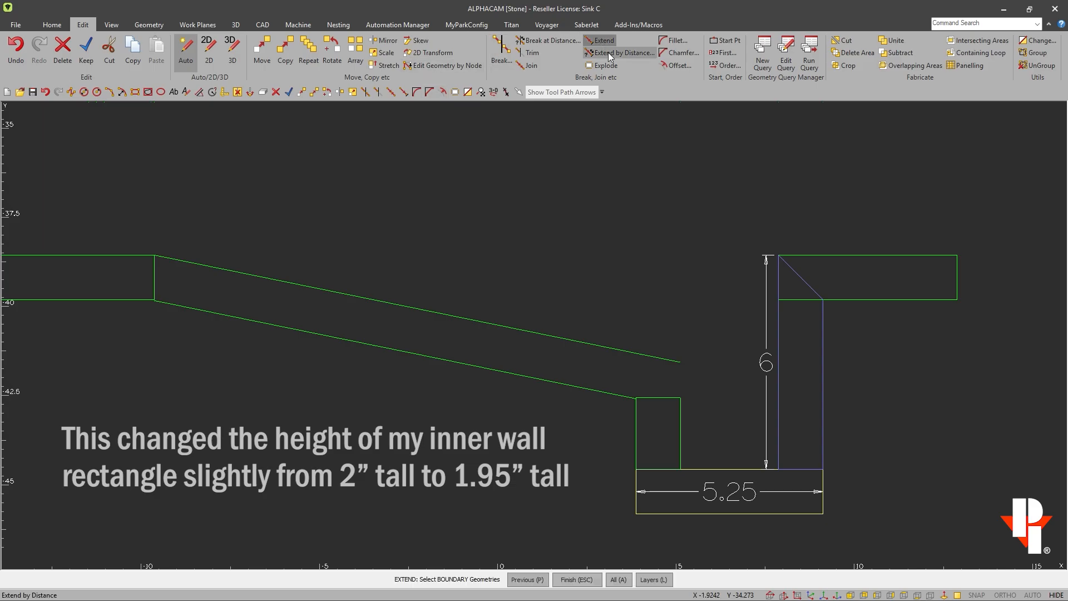
{"action": "left_click", "coordinate": [681, 441]}
{"action": "left_click", "coordinate": [626, 399]}
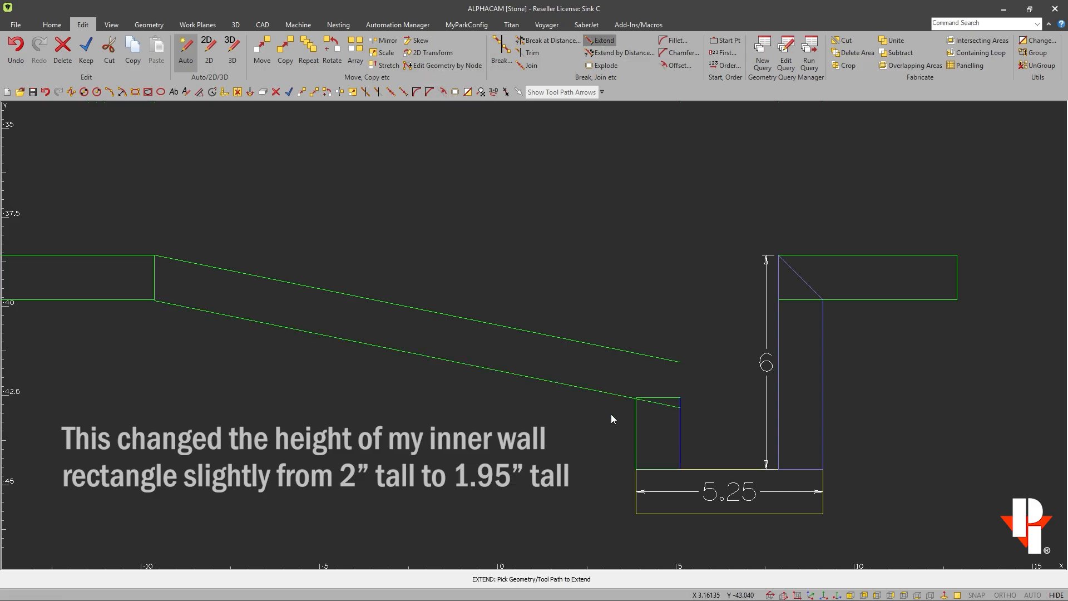
Step: Trim away the inner wall's geometry above the lower sloped line
{"action": "left_click", "coordinate": [533, 54]}
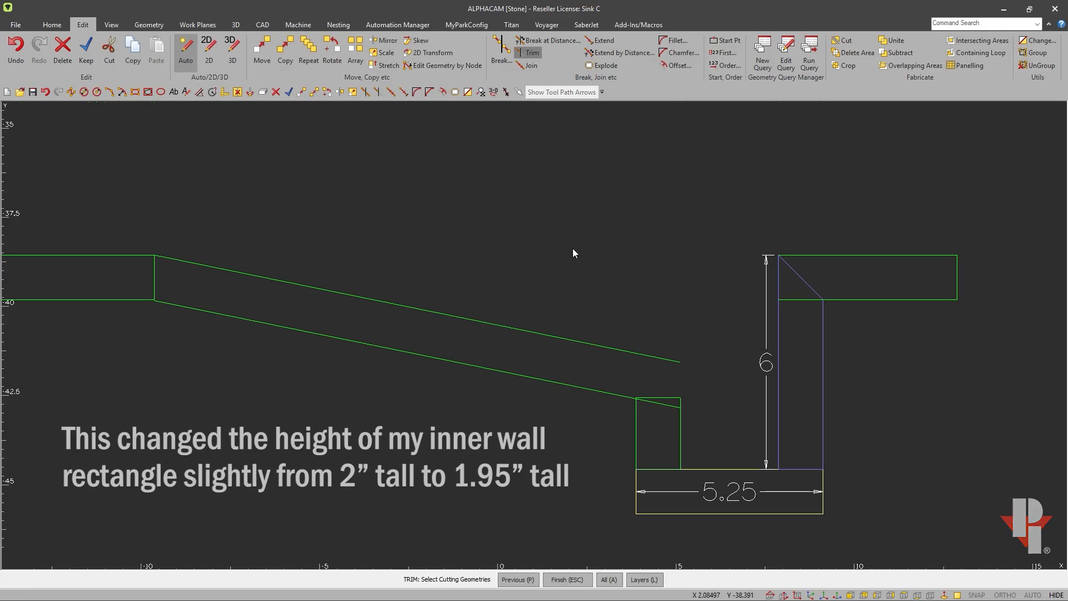
{"action": "left_click", "coordinate": [578, 386]}
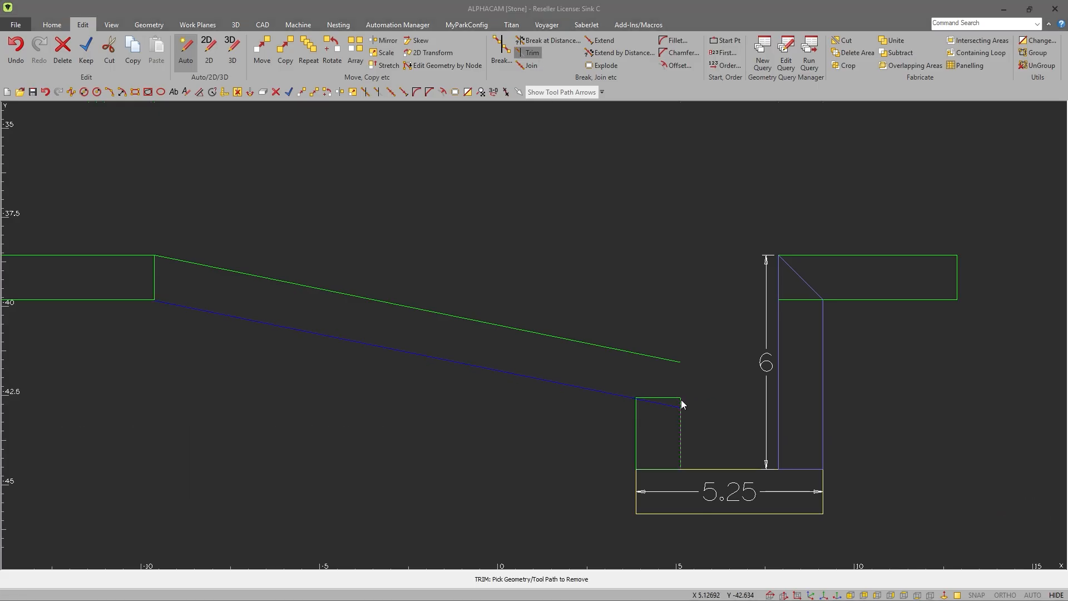
{"action": "left_click", "coordinate": [663, 396]}
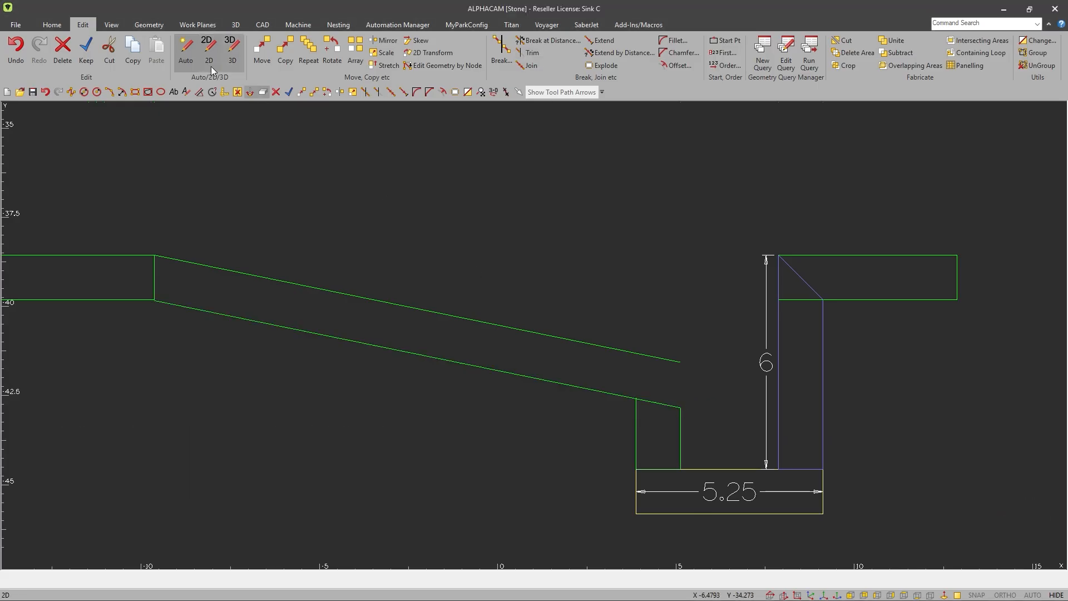
Step: Close the sloped panel's right end with a line joining the right endpoints of its upper and lower edges
{"action": "left_click", "coordinate": [71, 92]}
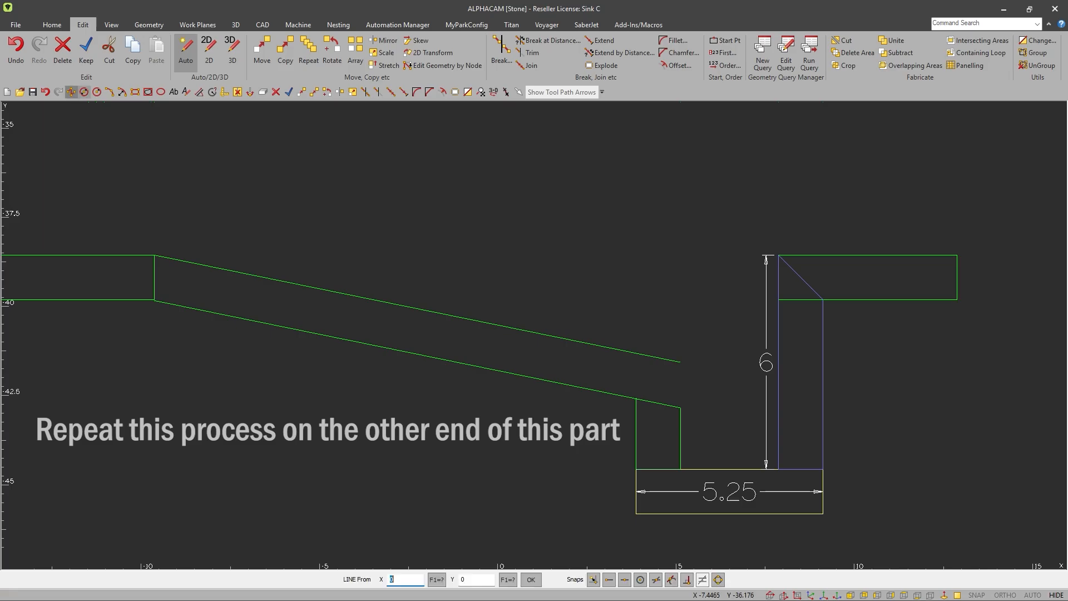
{"action": "left_click", "coordinate": [681, 363]}
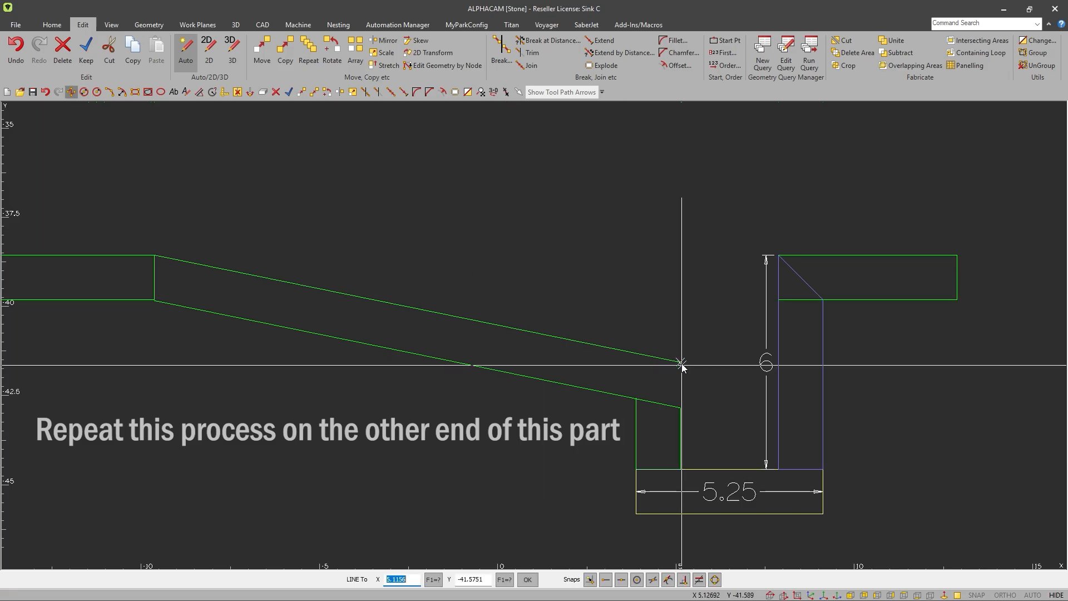
{"action": "key", "text": "e"}
{"action": "left_click", "coordinate": [682, 408]}
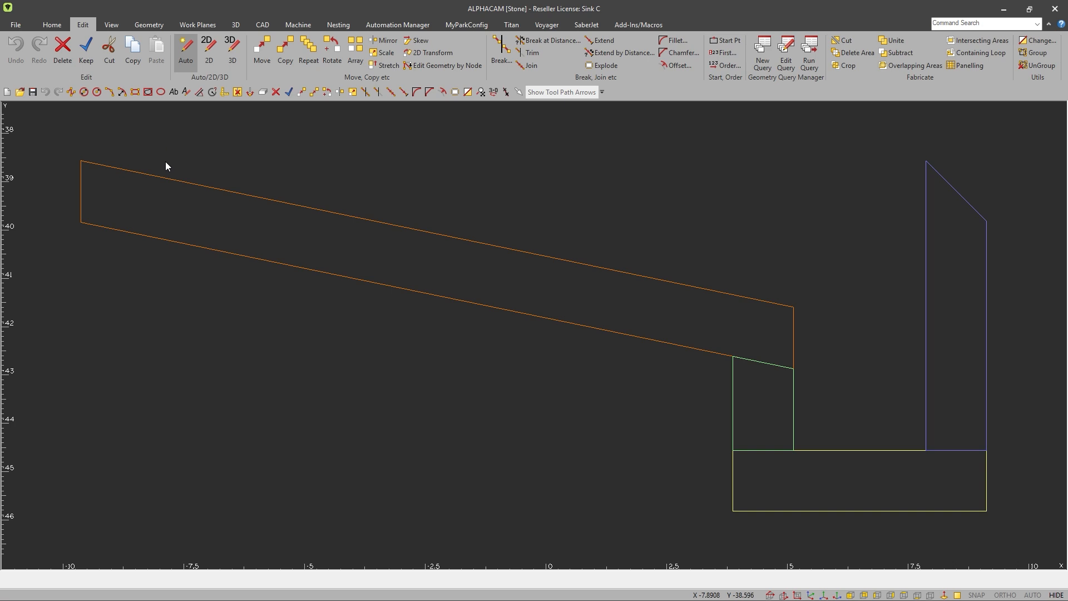
Step: Draw a side-panel rectangle from the sloped panel's upper left corner to where the right wall's inner edge line meets the bottom slab's lower edge
{"action": "left_click", "coordinate": [165, 178]}
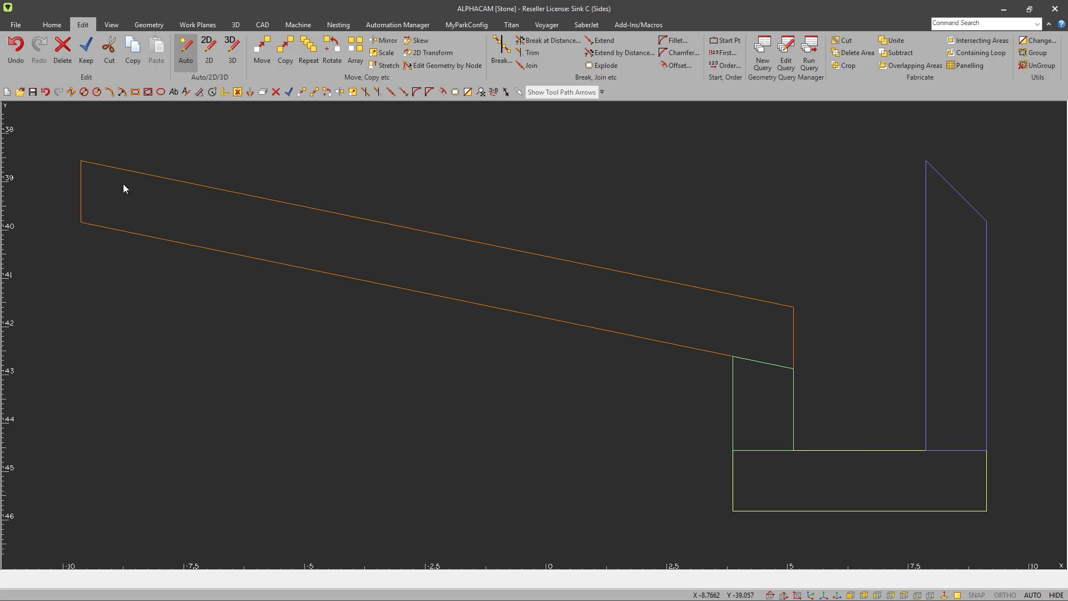
{"action": "left_click", "coordinate": [134, 93]}
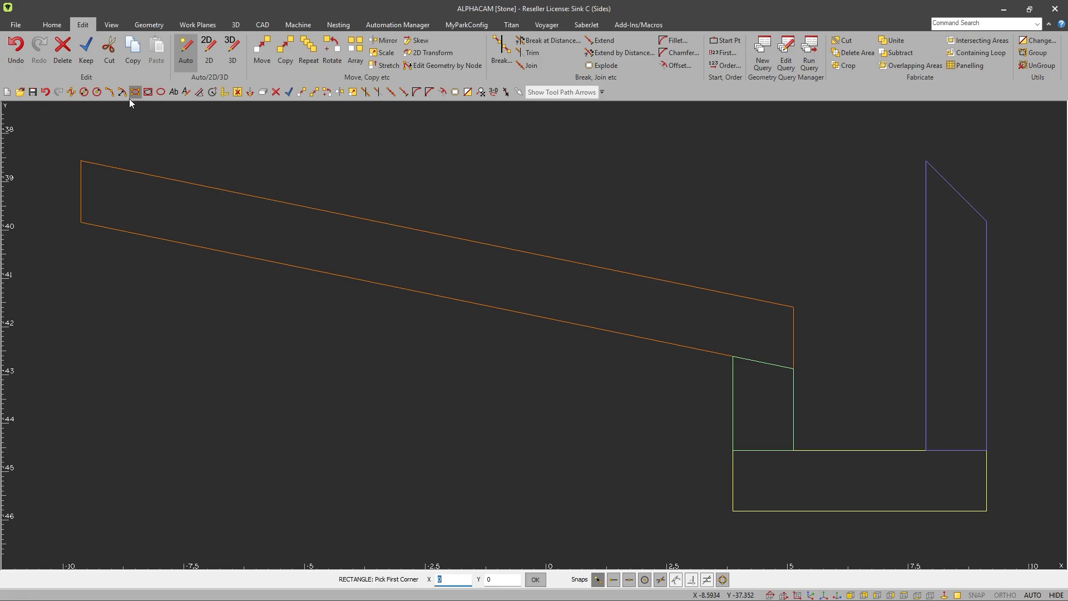
{"action": "key", "text": "e"}
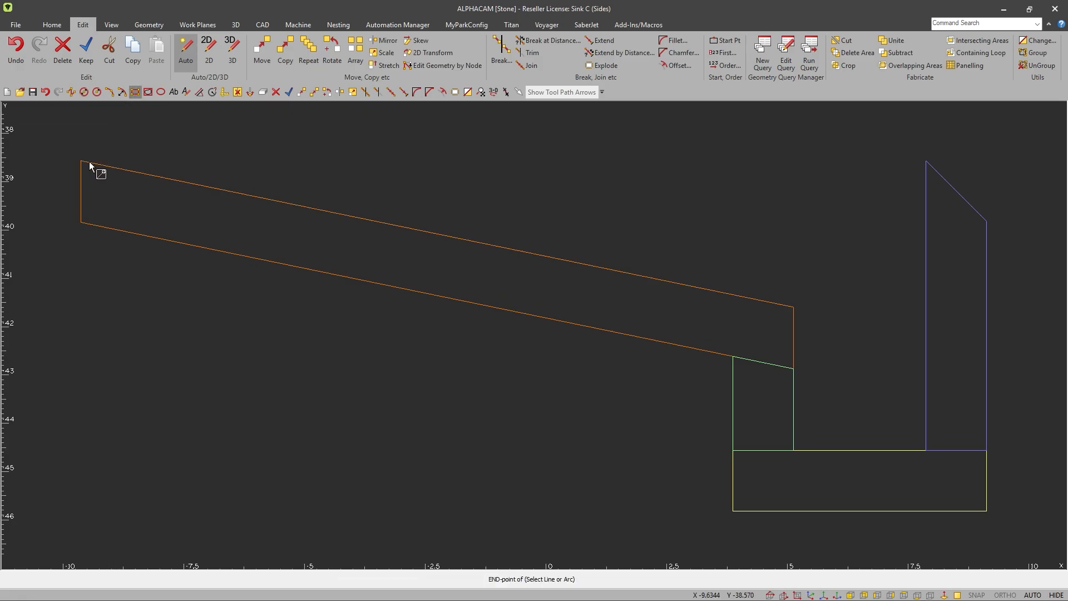
{"action": "left_click", "coordinate": [90, 163]}
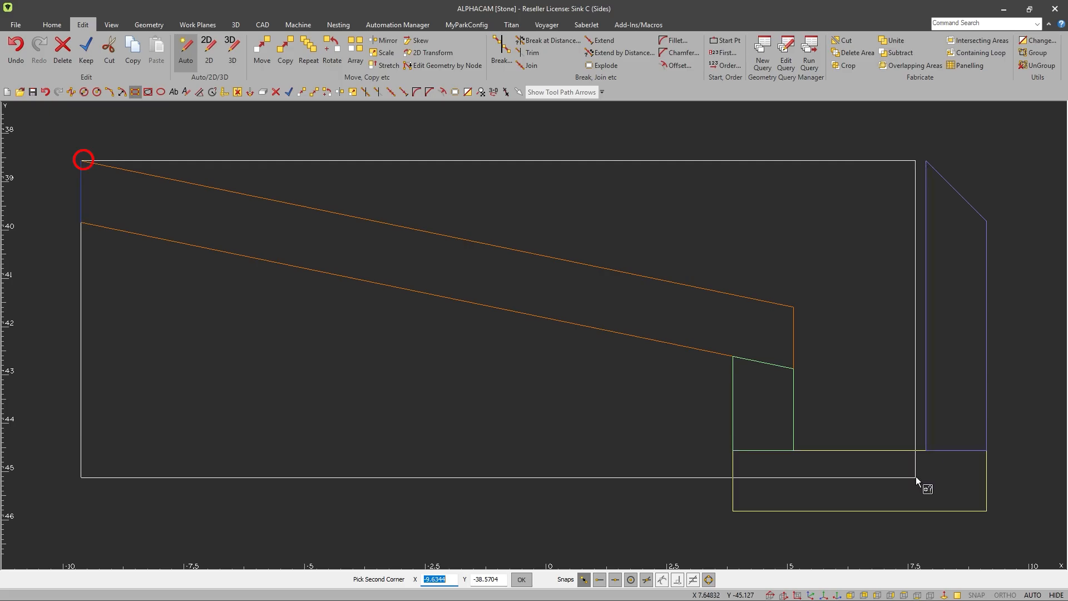
{"action": "left_click", "coordinate": [646, 580]}
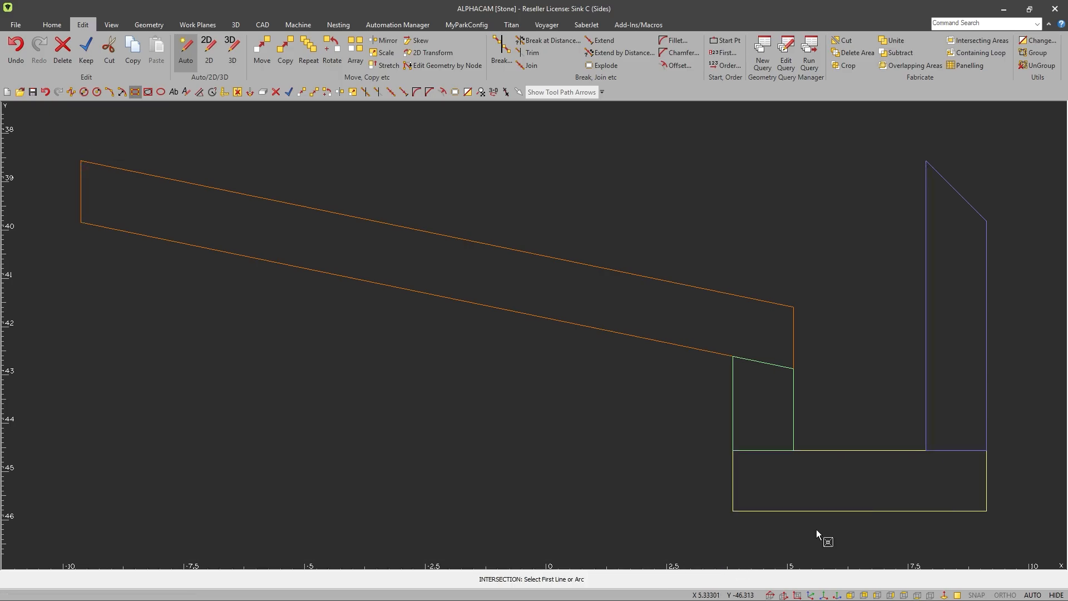
{"action": "left_click", "coordinate": [927, 403]}
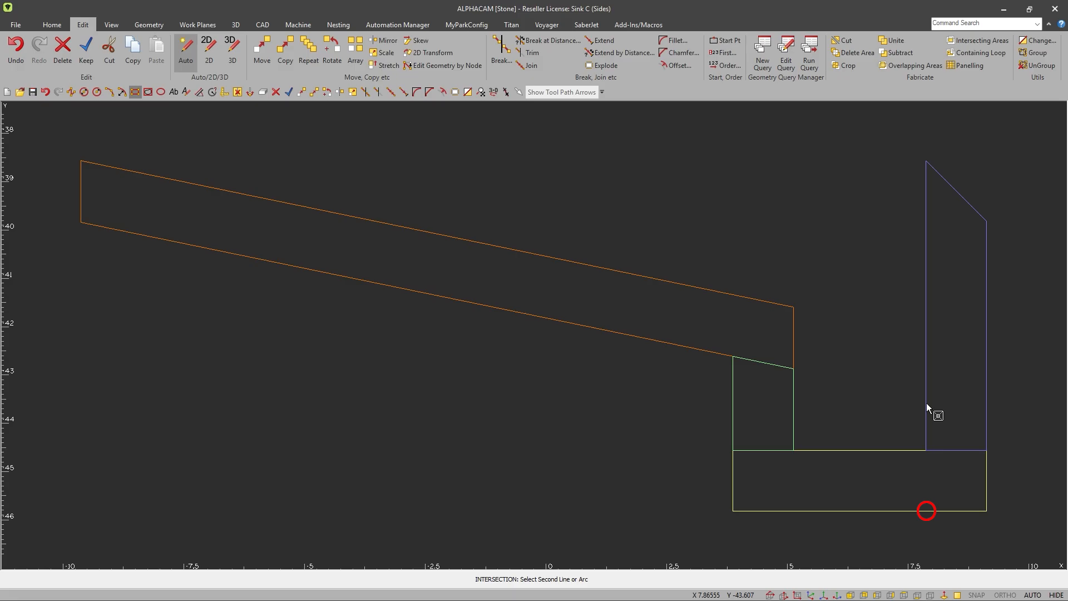
{"action": "left_click", "coordinate": [939, 511]}
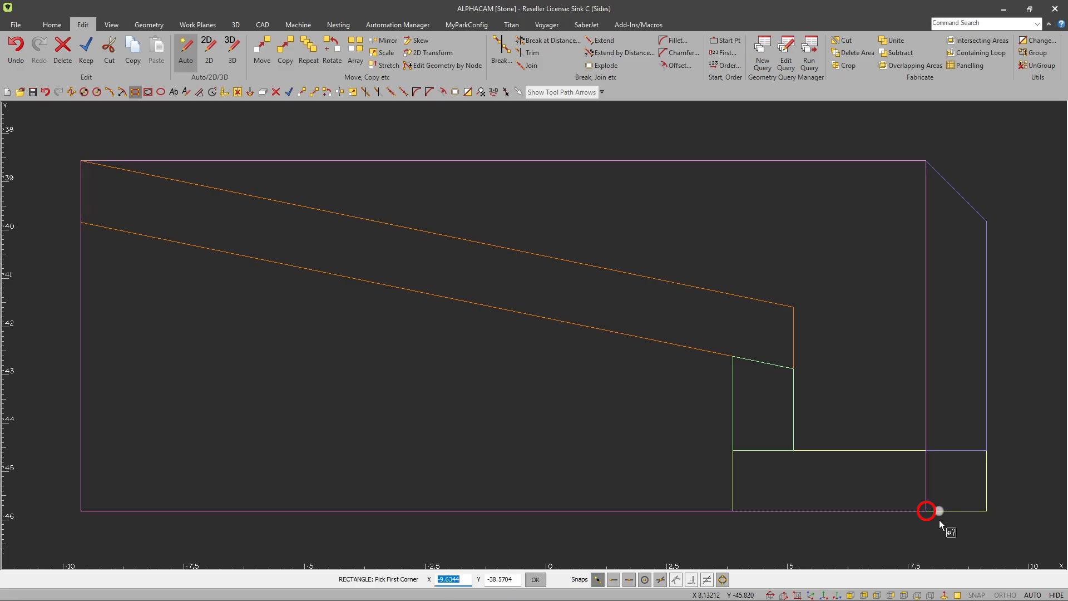
{"action": "key", "text": "Escape"}
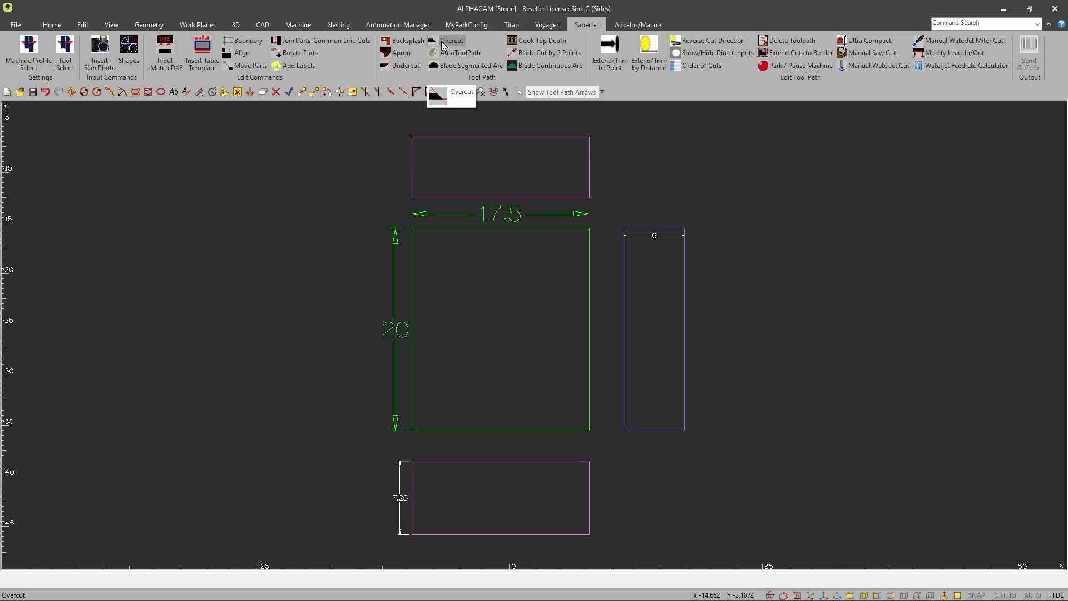
Step: Add 44.5-degree overcut miters to the right ends of both side parts and both short ends of the 6-inch wall part
{"action": "left_click", "coordinate": [444, 42]}
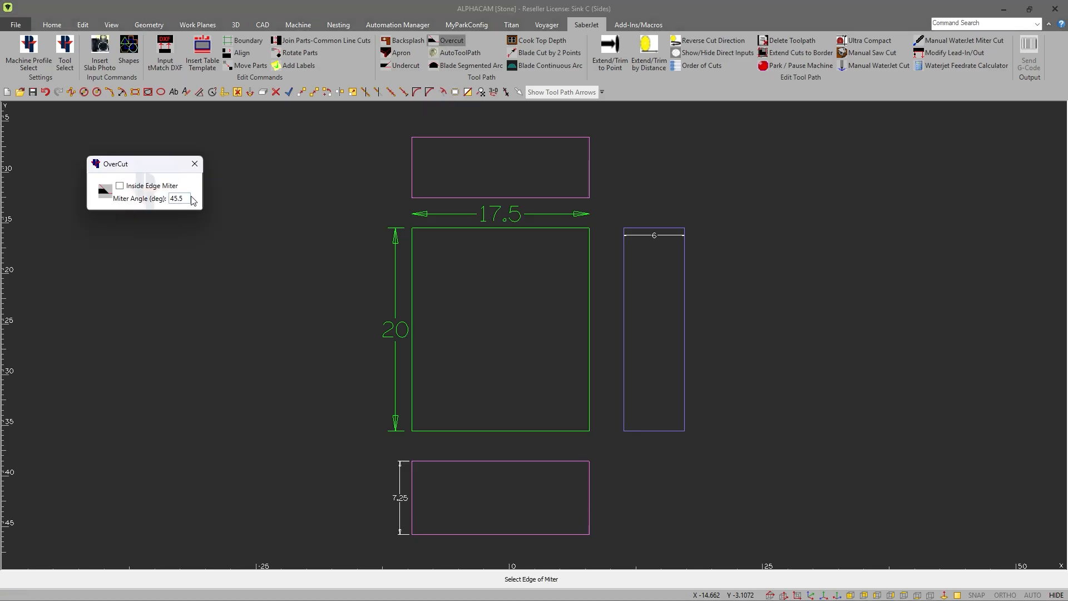
{"action": "type", "text": "44.5"}
{"action": "left_click", "coordinate": [590, 167]}
{"action": "left_click", "coordinate": [662, 228]}
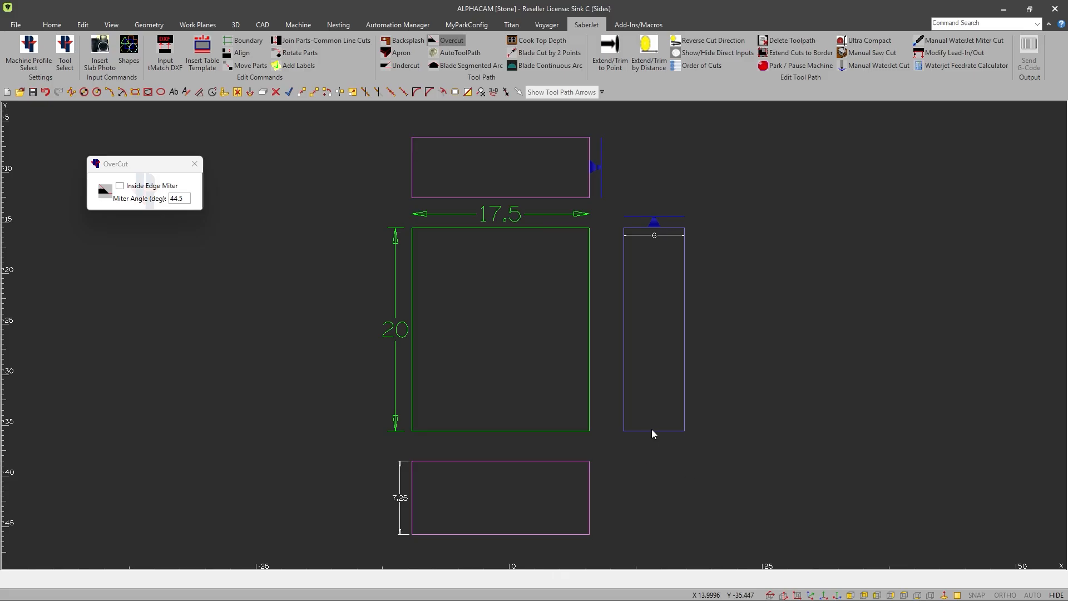
{"action": "left_click", "coordinate": [652, 430]}
{"action": "left_click", "coordinate": [590, 513]}
{"action": "right_click", "coordinate": [539, 457]}
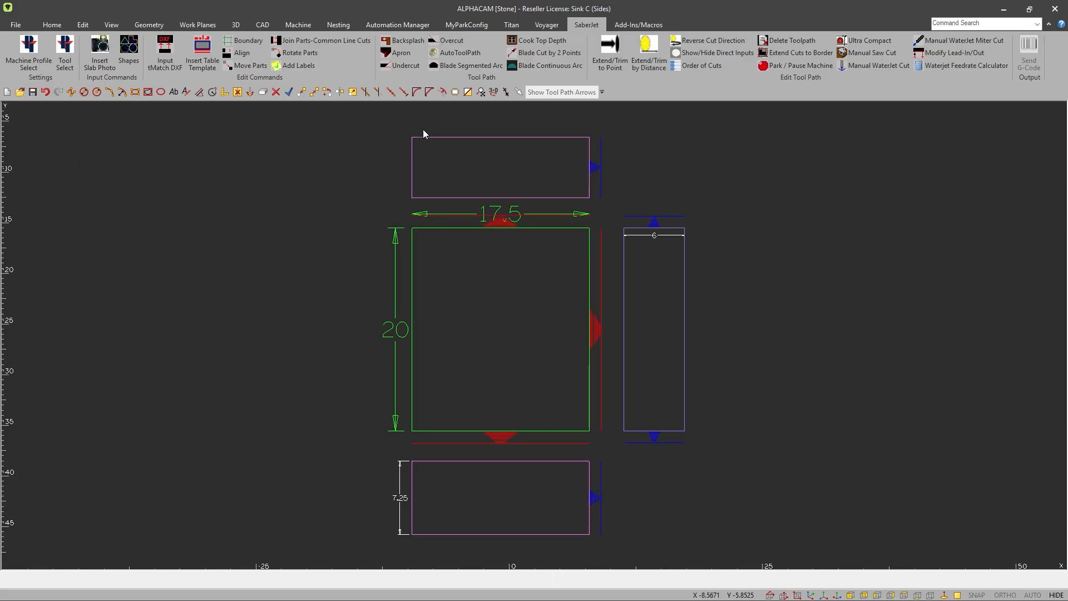
Step: Add 45.5-degree undercut miters to the outer long edges of both side parts and the 6-inch wall part
{"action": "left_click", "coordinate": [403, 66]}
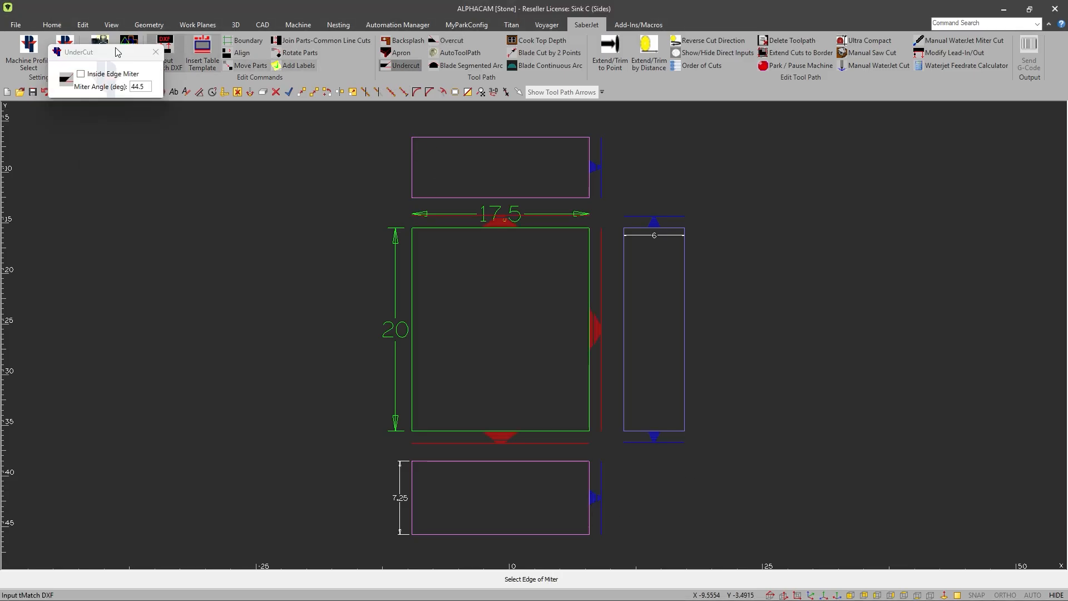
{"action": "left_click_drag", "start_coordinate": [95, 54], "coordinate": [220, 181]}
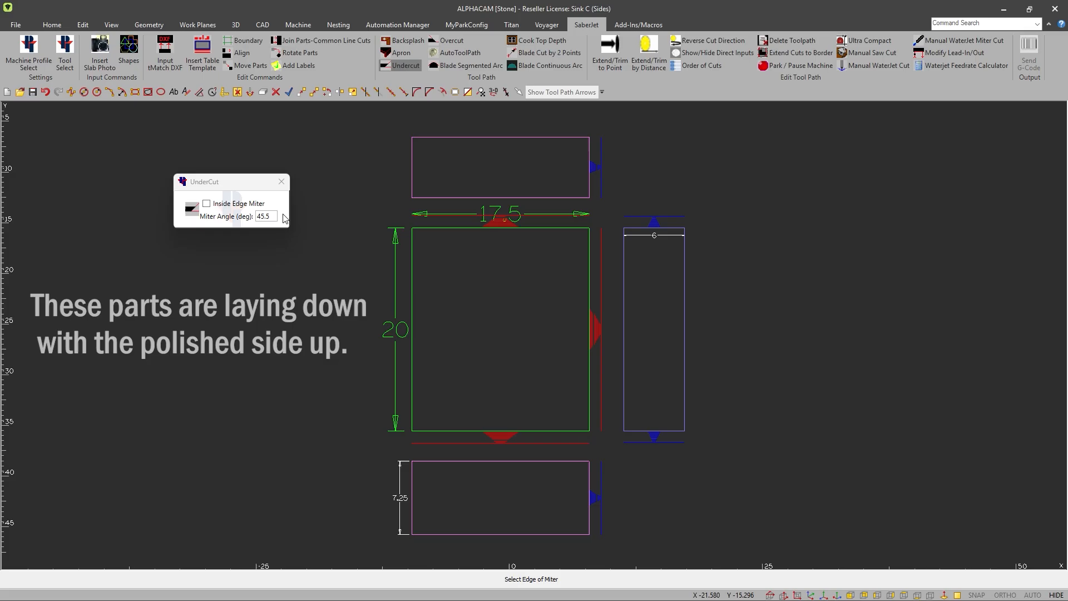
{"action": "left_click", "coordinate": [506, 138]}
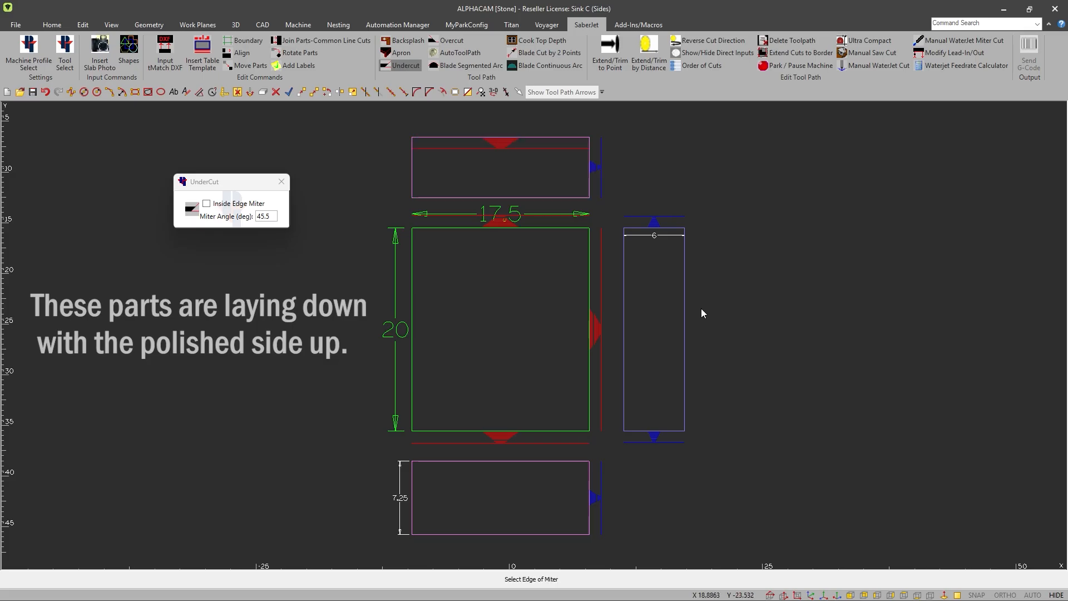
{"action": "left_click", "coordinate": [685, 332]}
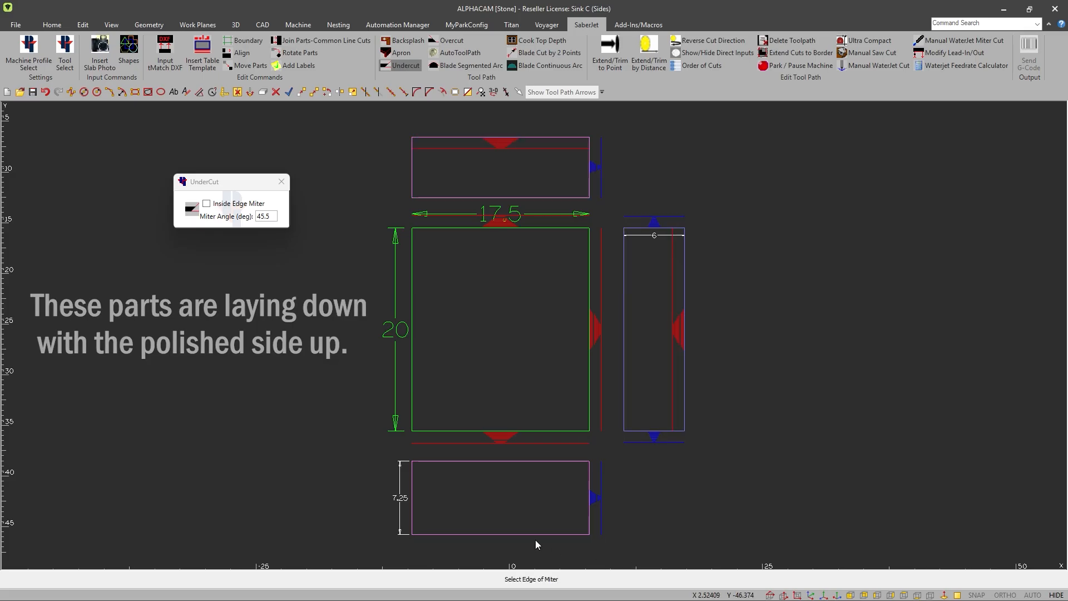
{"action": "left_click", "coordinate": [506, 534]}
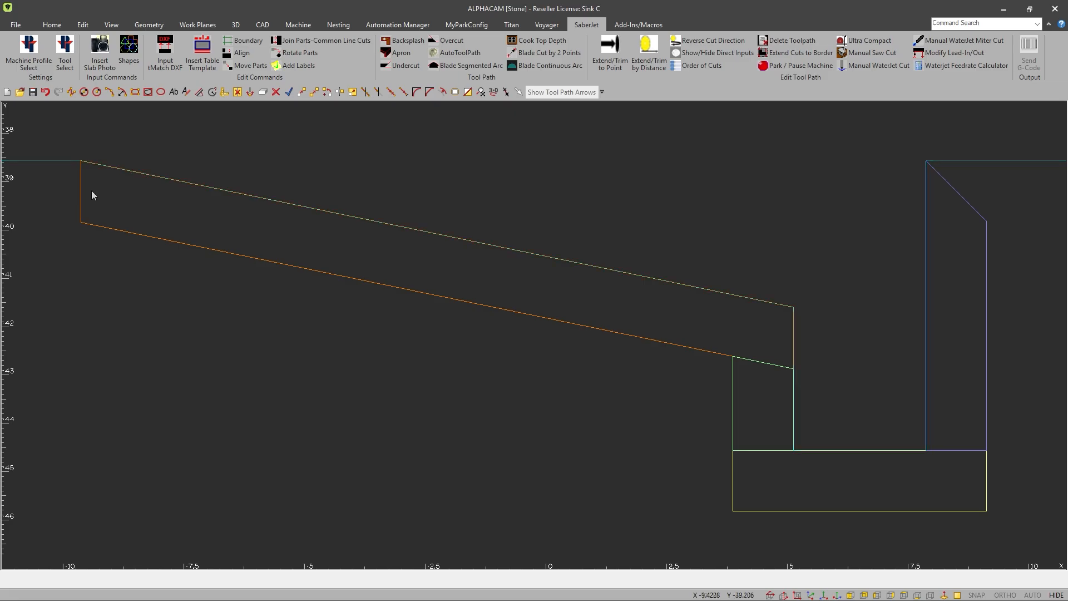
Step: Draw a reference line from the sloped panel's upper left corner, perpendicular to its upper edge and running down past the panel
{"action": "left_click", "coordinate": [75, 94]}
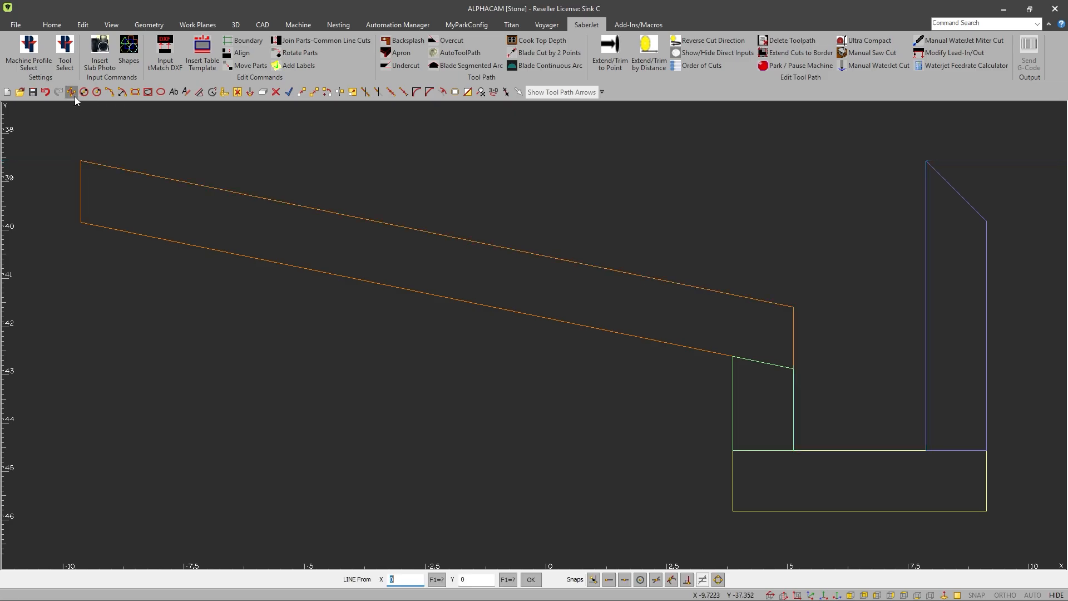
{"action": "left_click", "coordinate": [83, 161]}
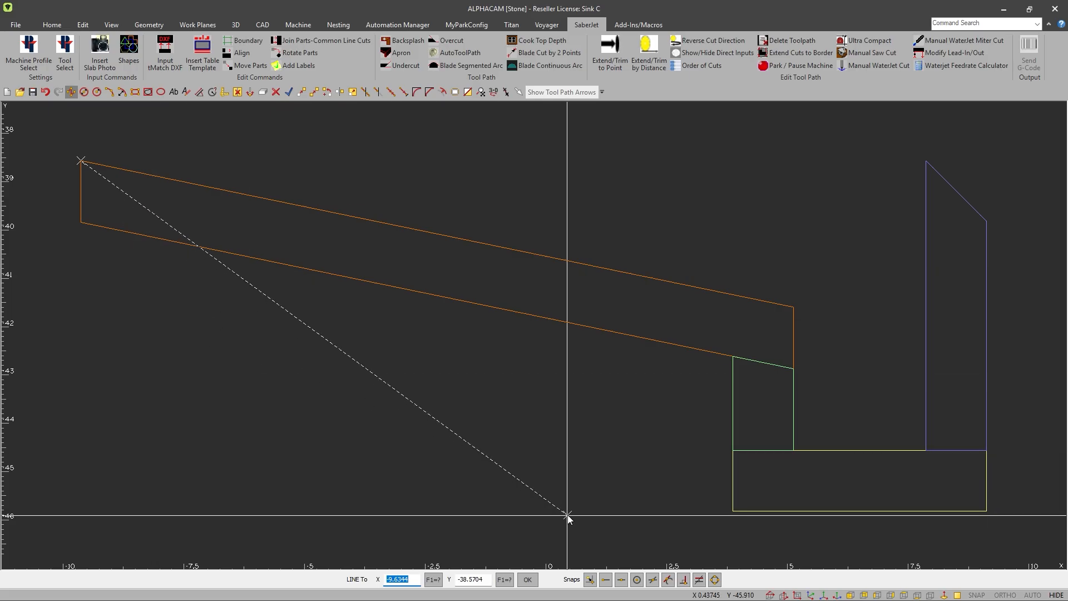
{"action": "left_click", "coordinate": [685, 579]}
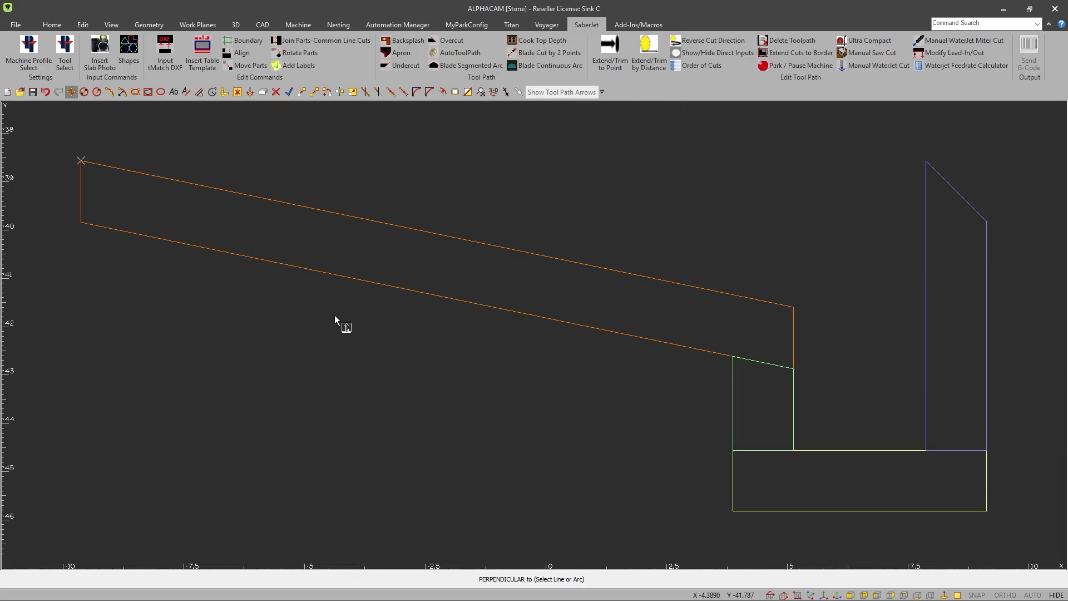
{"action": "left_click", "coordinate": [182, 182]}
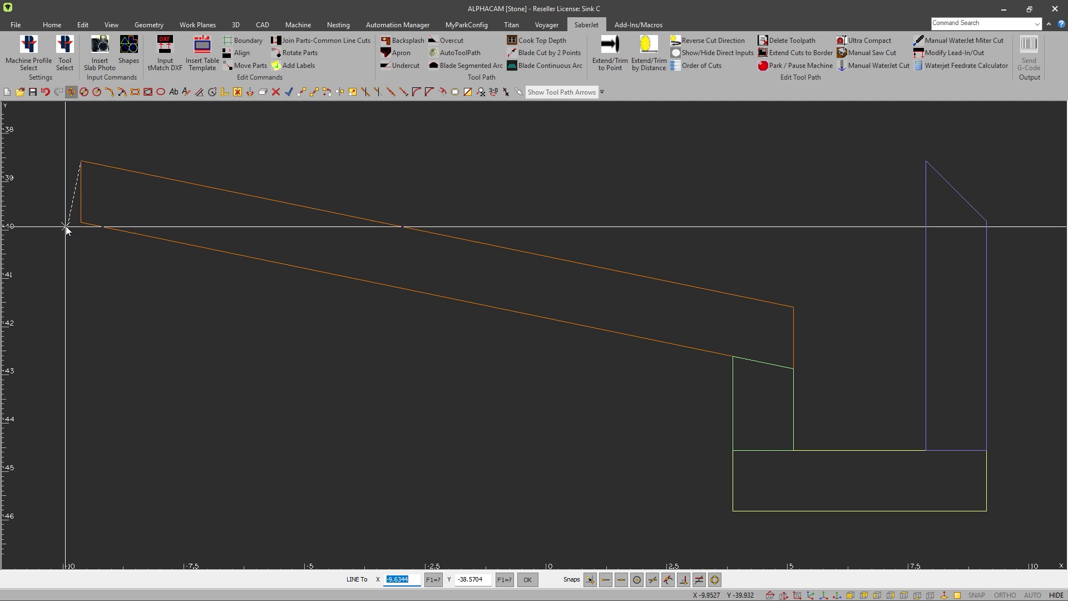
{"action": "left_click", "coordinate": [50, 305]}
{"action": "key", "text": "Escape"}
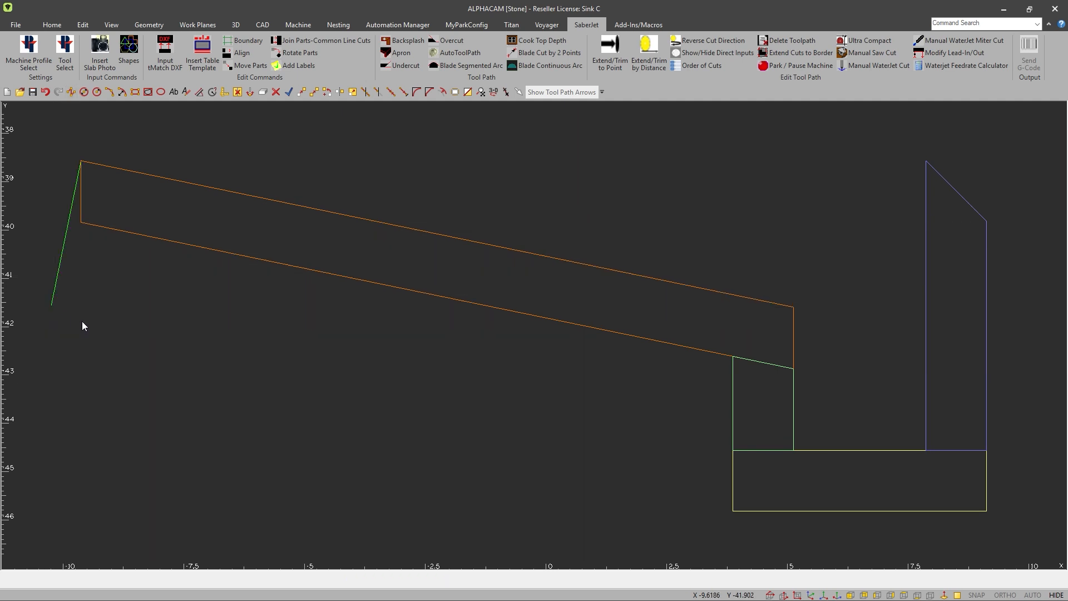
Step: Add an angle dimension between the perpendicular reference line and the sloped panel's left end edge
{"action": "left_click", "coordinate": [224, 93]}
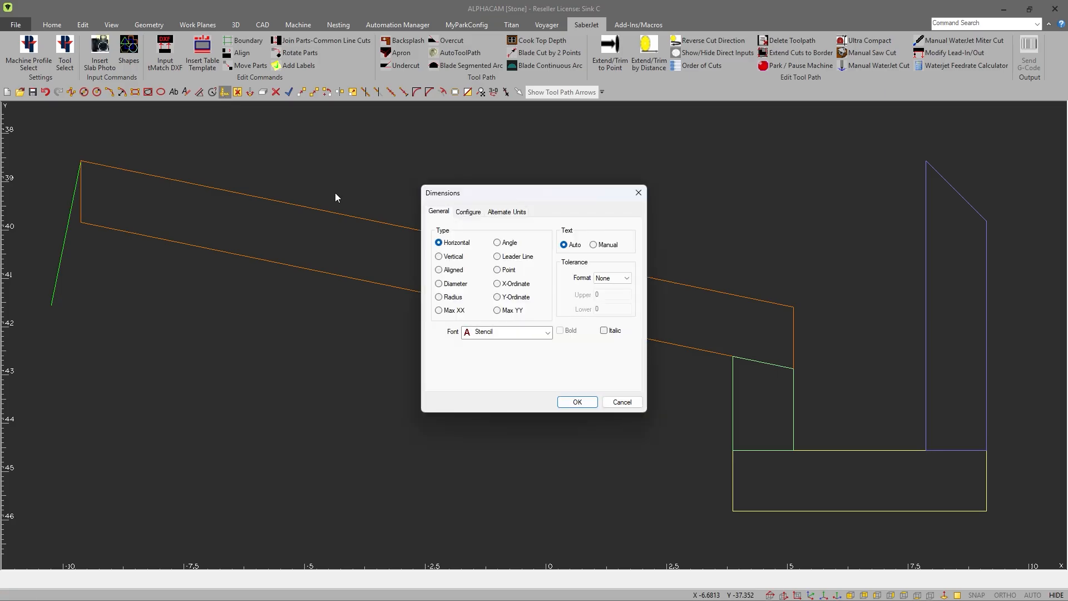
{"action": "left_click", "coordinate": [503, 245]}
{"action": "left_click", "coordinate": [567, 402]}
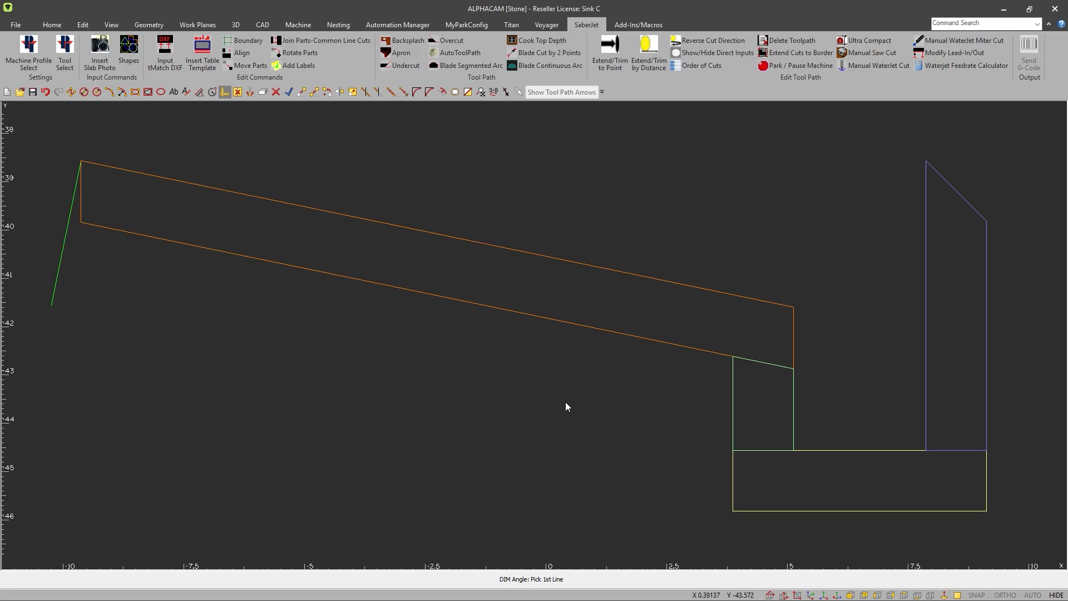
{"action": "left_click", "coordinate": [64, 248]}
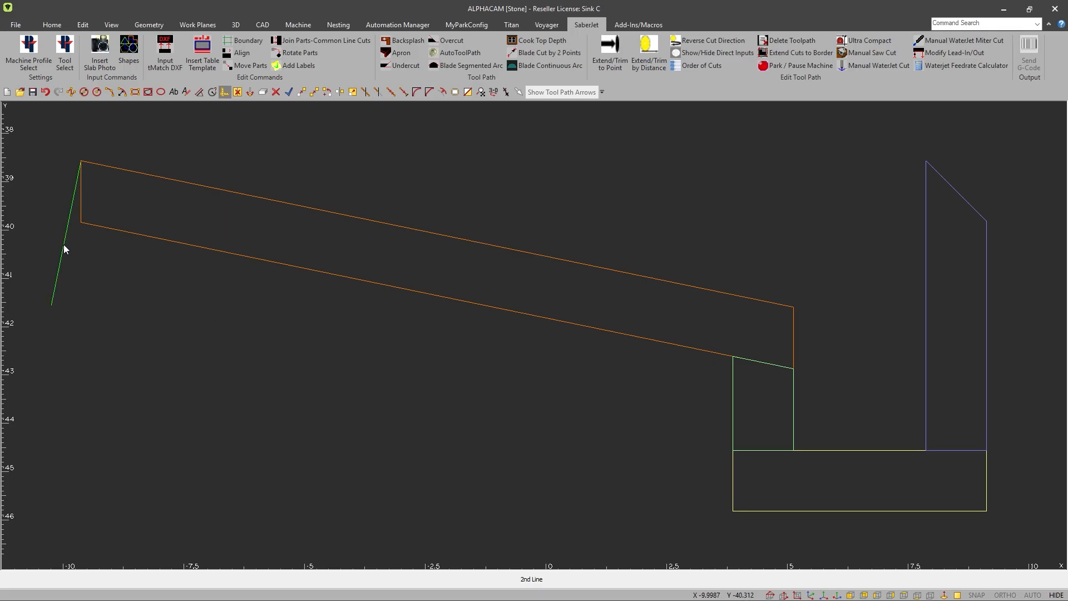
{"action": "left_click", "coordinate": [82, 206]}
{"action": "left_click", "coordinate": [147, 193]}
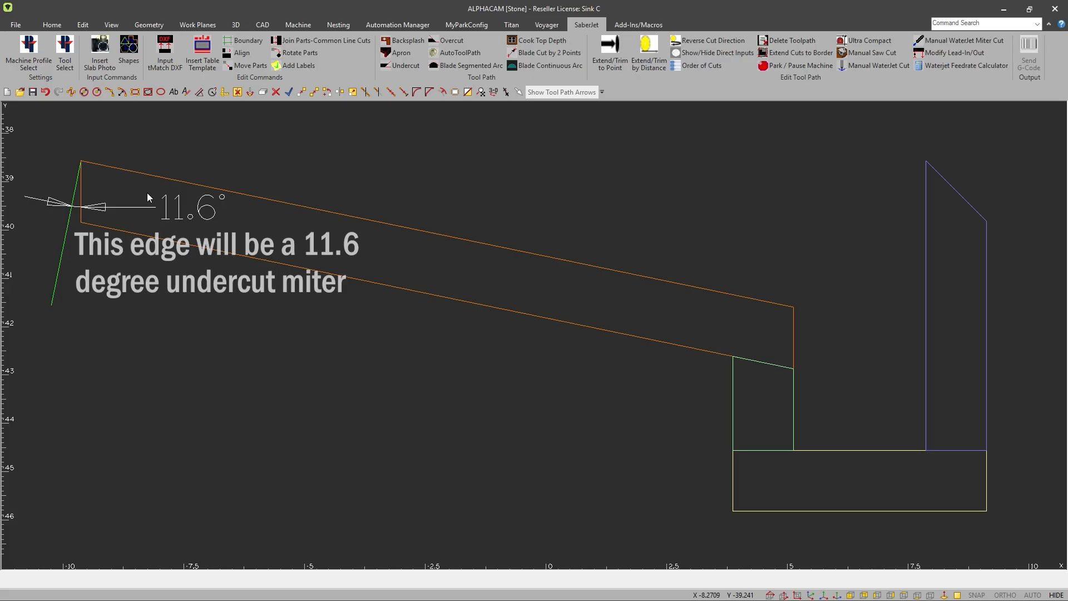
Step: Draw a reference line from the sloped panel's upper right corner, perpendicular to its upper edge and ending inside the inner wall
{"action": "left_click", "coordinate": [70, 92]}
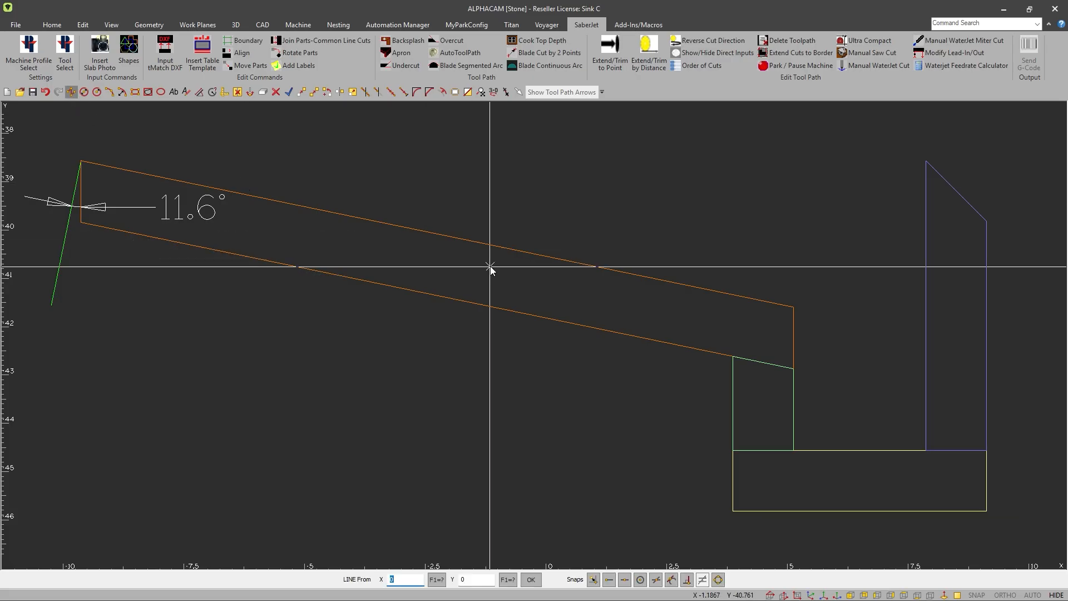
{"action": "key", "text": "e"}
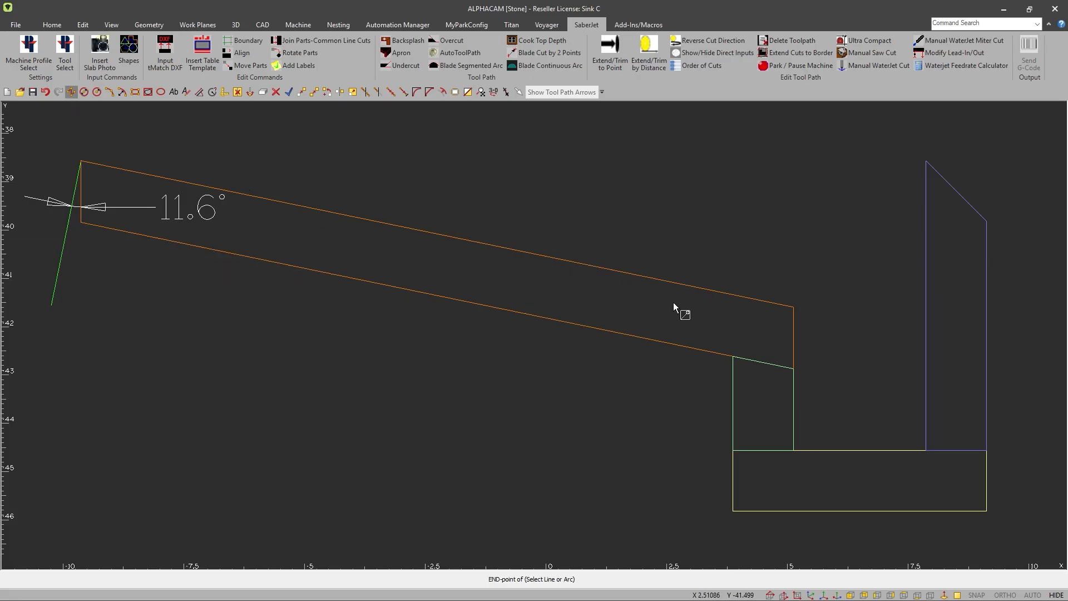
{"action": "left_click", "coordinate": [792, 308]}
{"action": "key", "text": "p"}
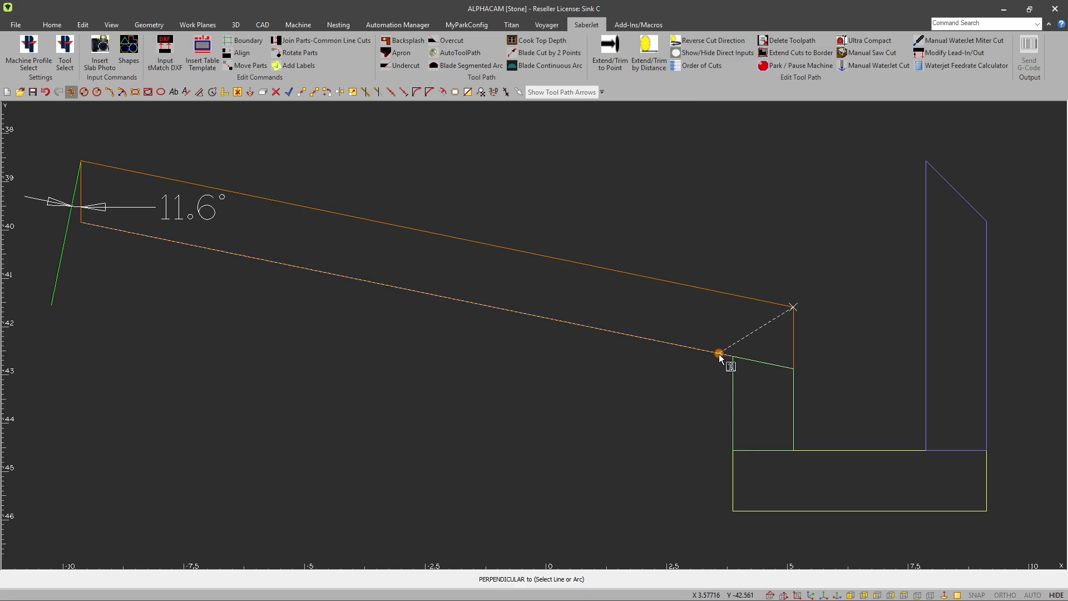
{"action": "left_click", "coordinate": [720, 292]}
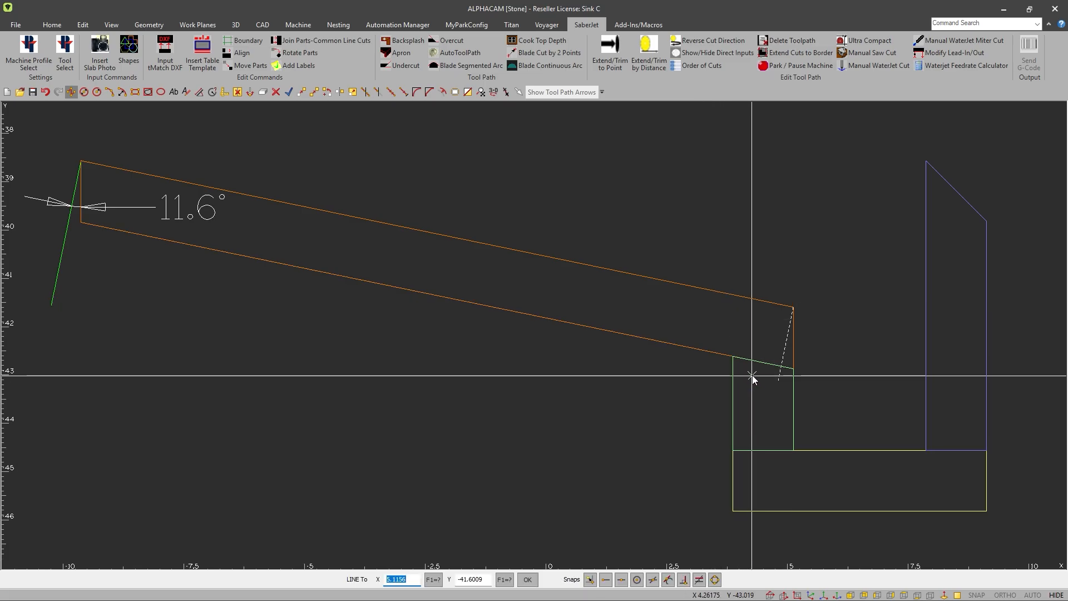
{"action": "left_click", "coordinate": [766, 425]}
Step: Add an angle dimension between the sloped panel's right end edge and the perpendicular reference line there
{"action": "left_click", "coordinate": [226, 94]}
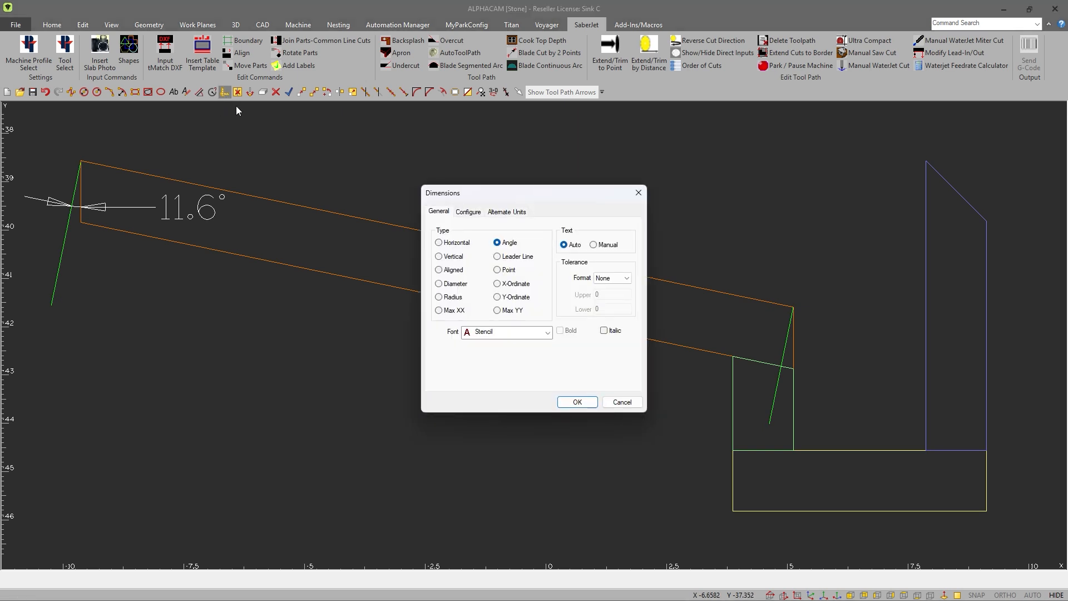
{"action": "left_click", "coordinate": [577, 403]}
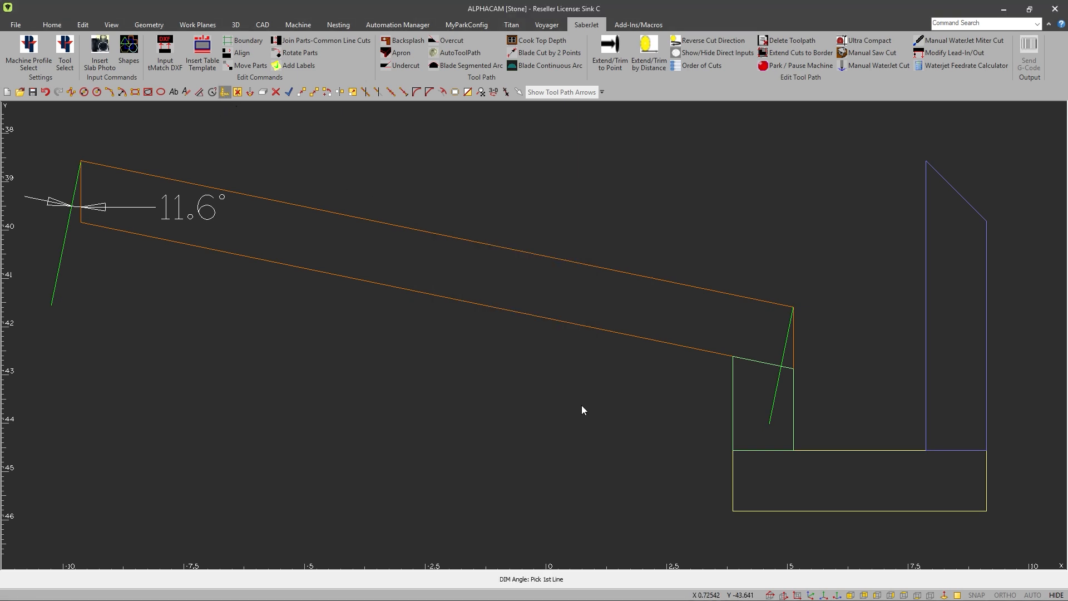
{"action": "left_click", "coordinate": [793, 354]}
{"action": "left_click", "coordinate": [719, 336]}
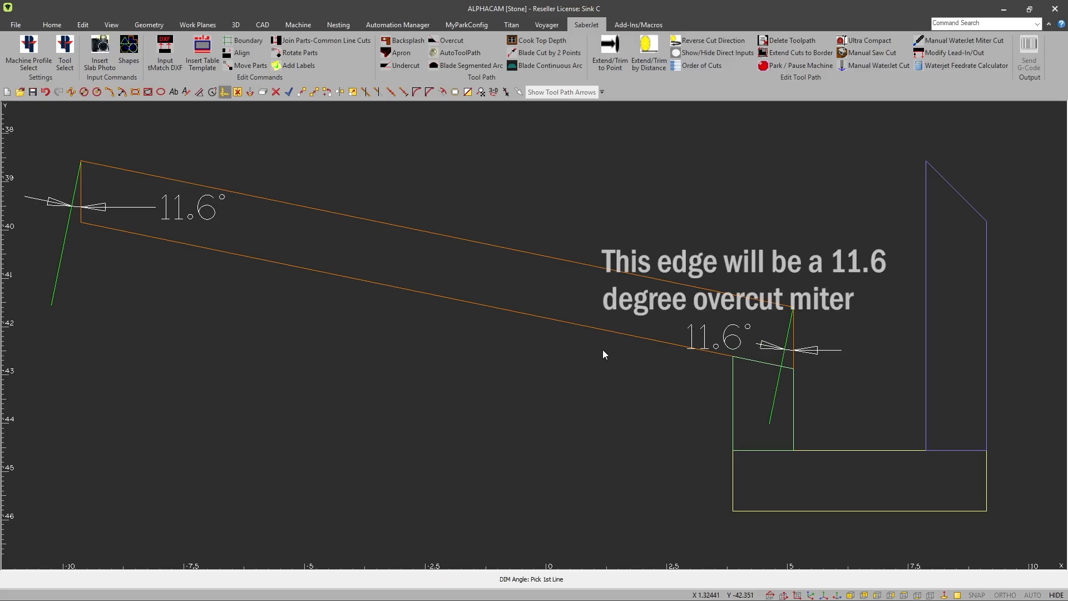
Step: Draw a horizontal reference line leftward from the sloped panel's lower right corner, extending past the inner wall
{"action": "key", "text": "l"}
{"action": "key", "text": "F5"}
{"action": "left_click", "coordinate": [795, 378]}
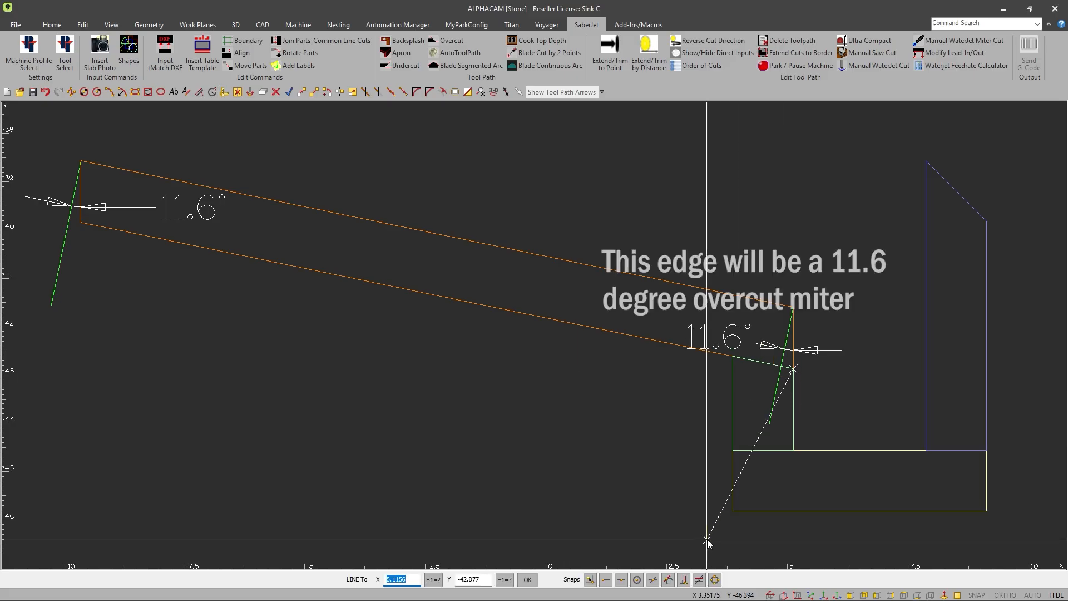
{"action": "left_click", "coordinate": [638, 371]}
{"action": "right_click", "coordinate": [628, 372]}
Step: Add an angle dimension between the sloped panel's lower edge and the horizontal reference line
{"action": "left_click", "coordinate": [226, 94]}
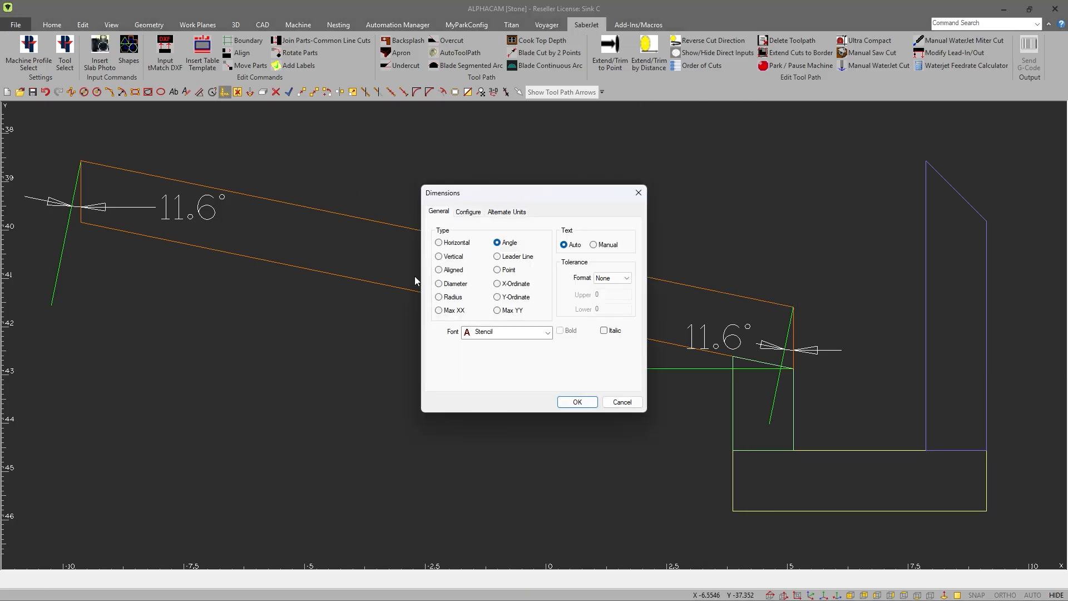
{"action": "left_click", "coordinate": [574, 401]}
{"action": "left_click", "coordinate": [654, 342]}
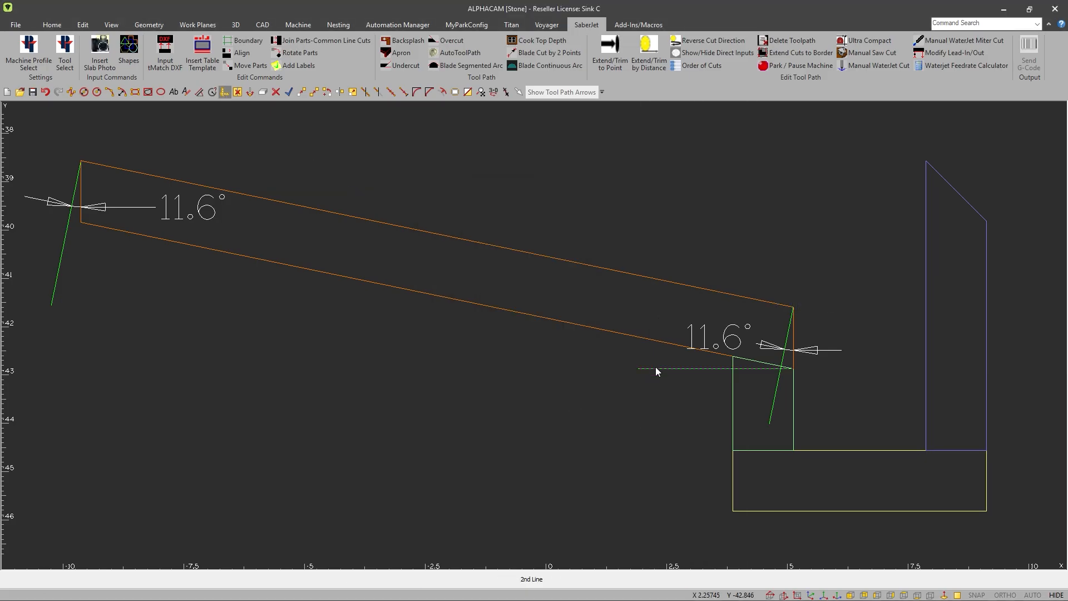
{"action": "left_click", "coordinate": [655, 369]}
{"action": "left_click", "coordinate": [656, 441]}
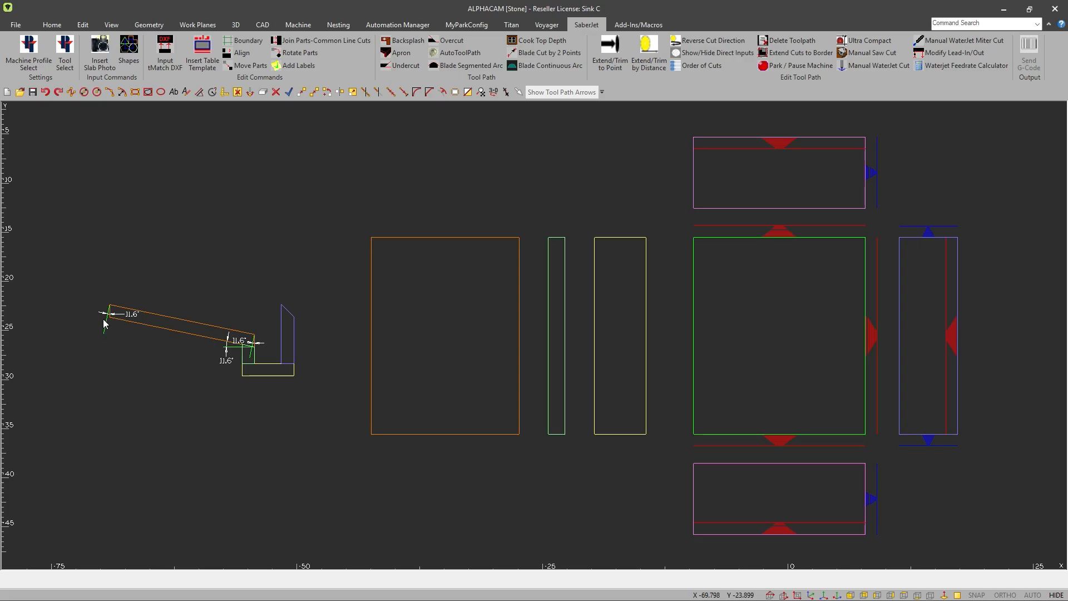
Step: Apply an 11.6-degree undercut miter to the left edge of the orange sloped-panel part, without the inside edge option
{"action": "scroll", "coordinate": [104, 320], "scroll_direction": "up", "scroll_amount": 2}
{"action": "scroll", "coordinate": [103, 317], "scroll_direction": "up", "scroll_amount": 4}
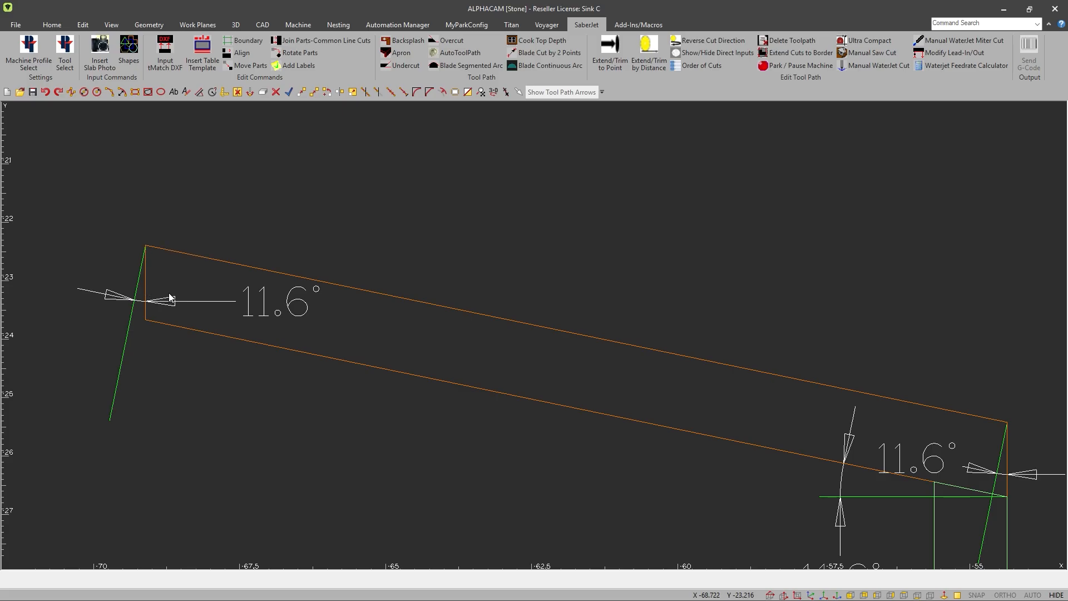
{"action": "left_click", "coordinate": [397, 66]}
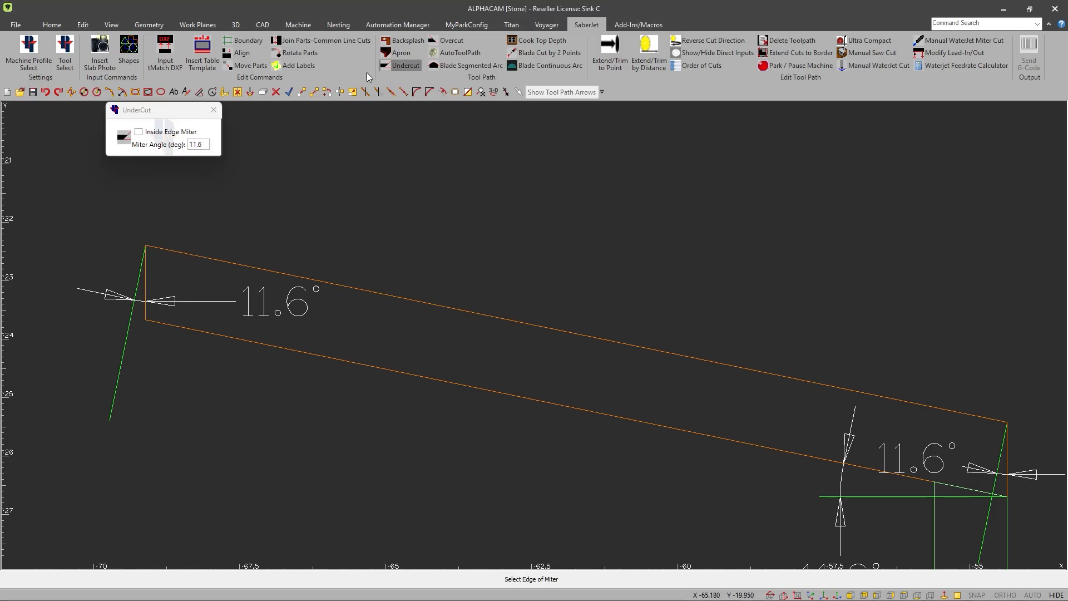
{"action": "left_click_drag", "start_coordinate": [192, 109], "coordinate": [245, 161]}
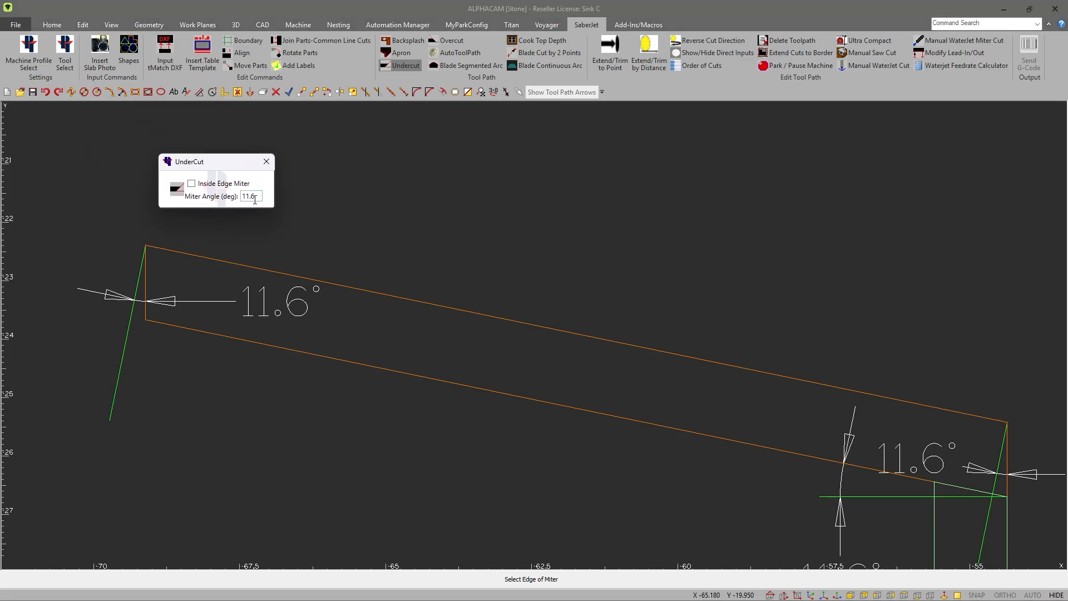
{"action": "scroll", "coordinate": [356, 242], "scroll_direction": "down", "scroll_amount": 3}
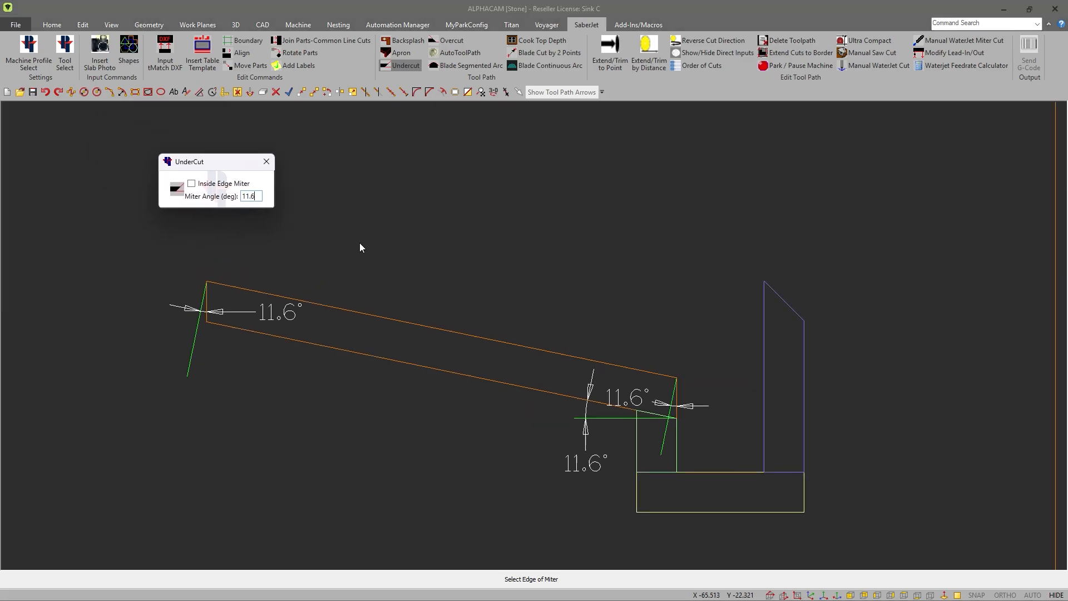
{"action": "scroll", "coordinate": [359, 242], "scroll_direction": "down", "scroll_amount": 5}
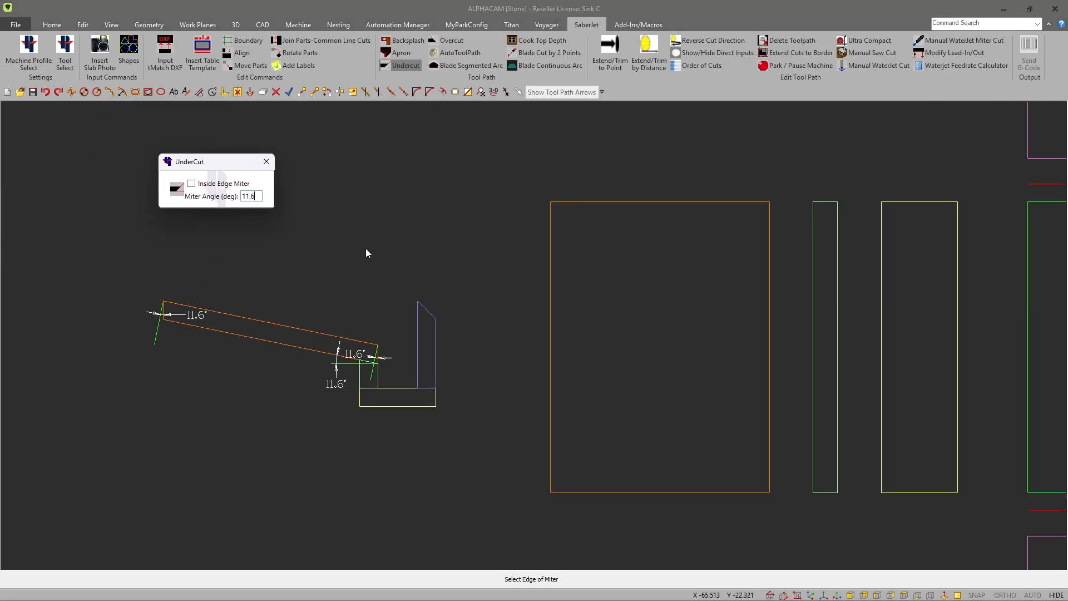
{"action": "left_click", "coordinate": [377, 278]}
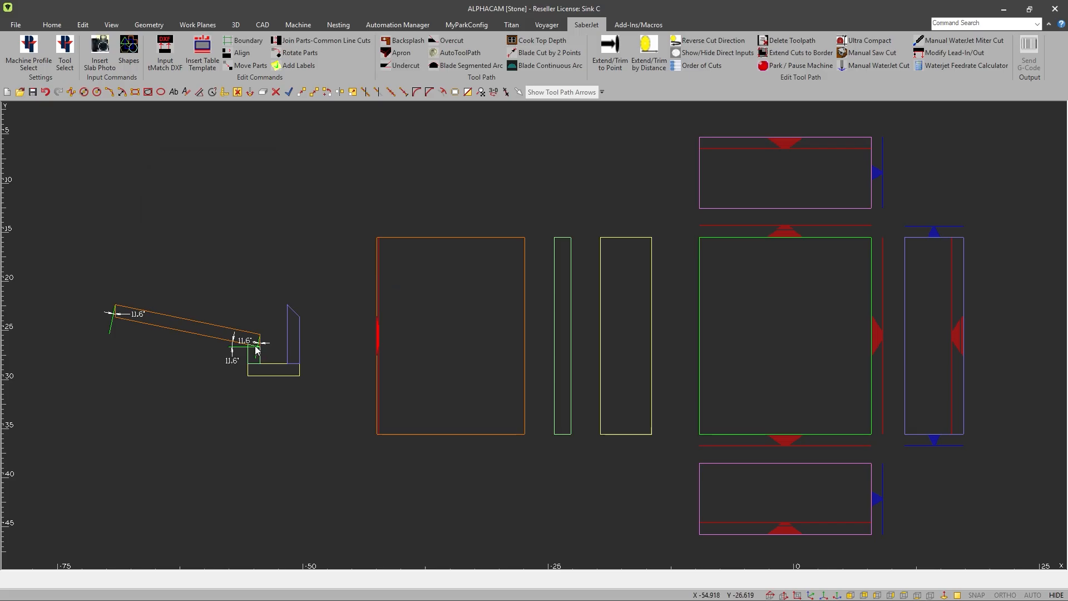
Step: Apply an 11.6-degree overcut miter to the right edge of the orange sloped-panel part
{"action": "scroll", "coordinate": [256, 348], "scroll_direction": "up", "scroll_amount": 2}
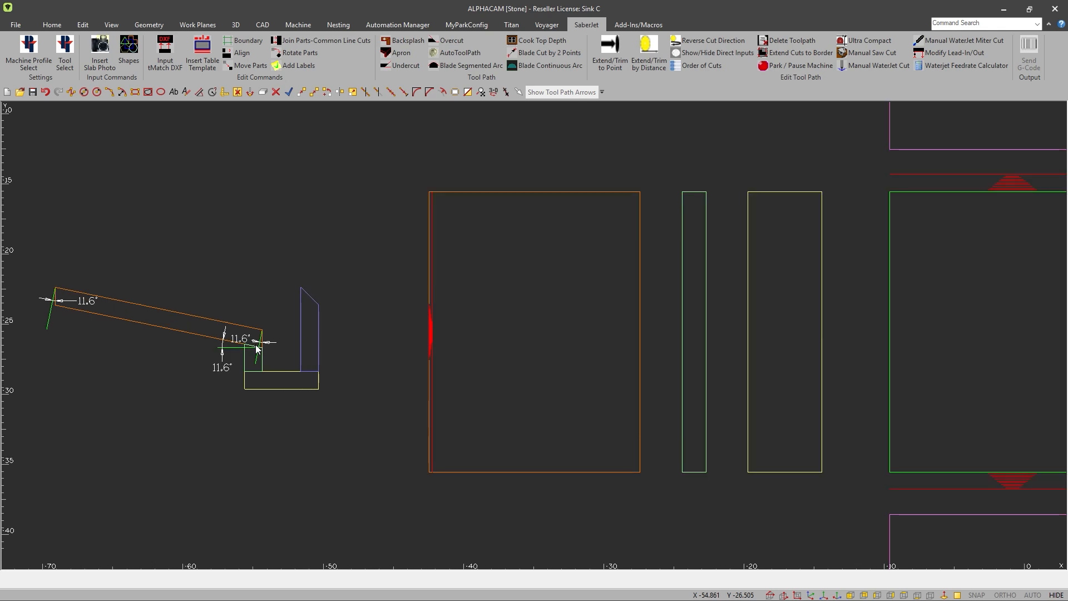
{"action": "scroll", "coordinate": [256, 346], "scroll_direction": "up", "scroll_amount": 5}
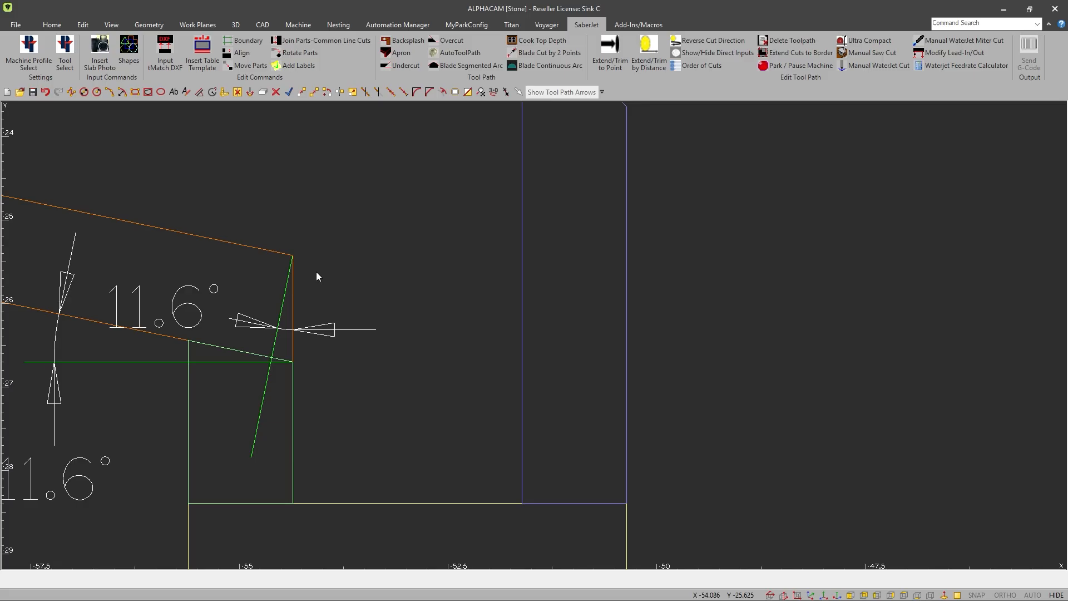
{"action": "left_click", "coordinate": [450, 40]}
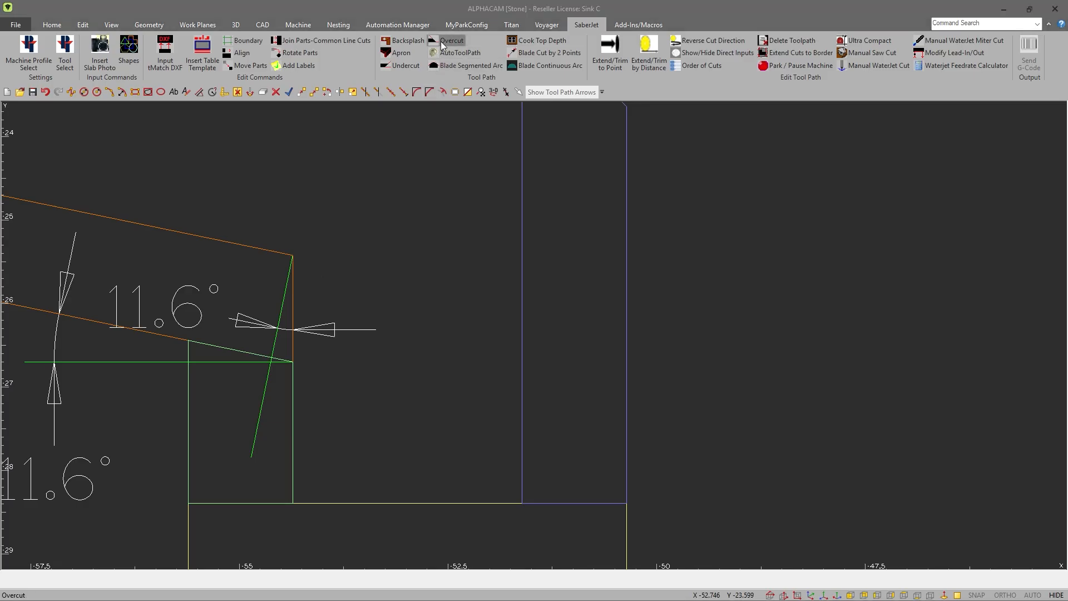
{"action": "middle_click", "coordinate": [362, 193]}
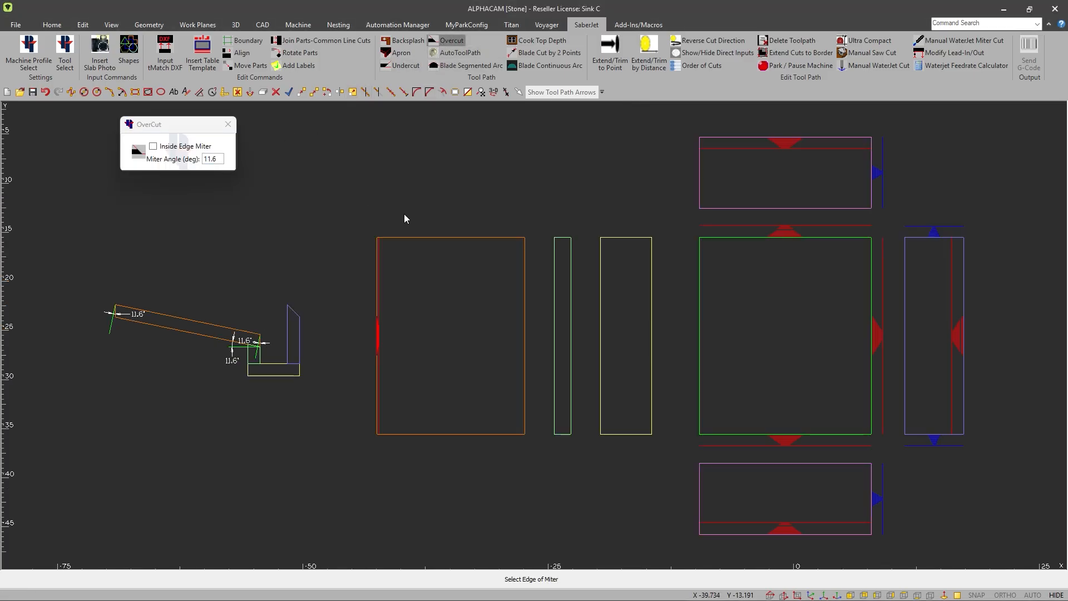
{"action": "left_click", "coordinate": [523, 316]}
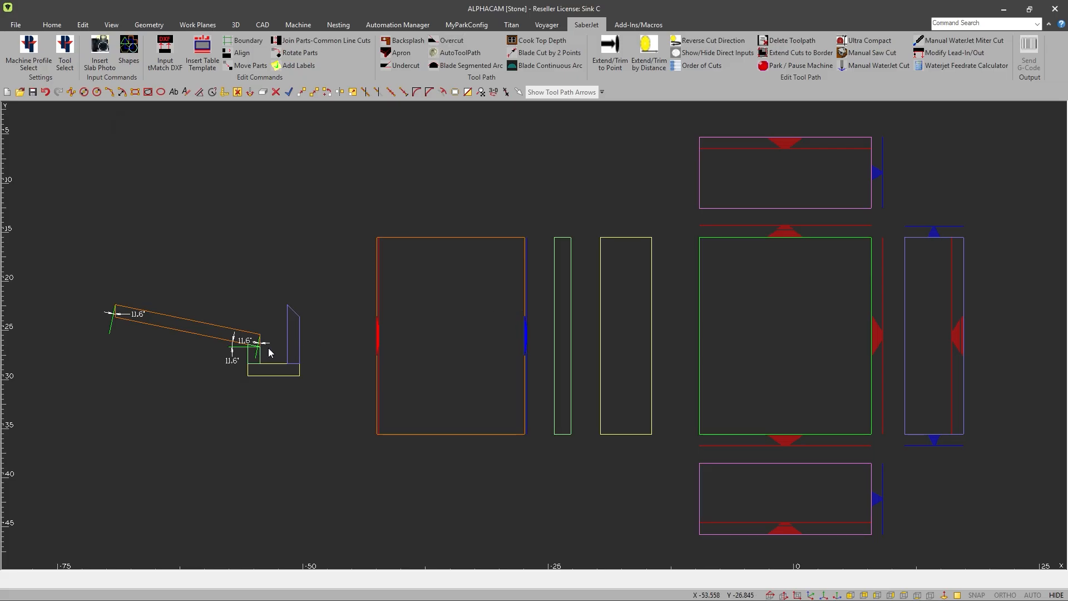
Step: Apply an 11.6-degree overcut miter to the left edge of the narrow inner-wall part
{"action": "scroll", "coordinate": [268, 348], "scroll_direction": "up", "scroll_amount": 5}
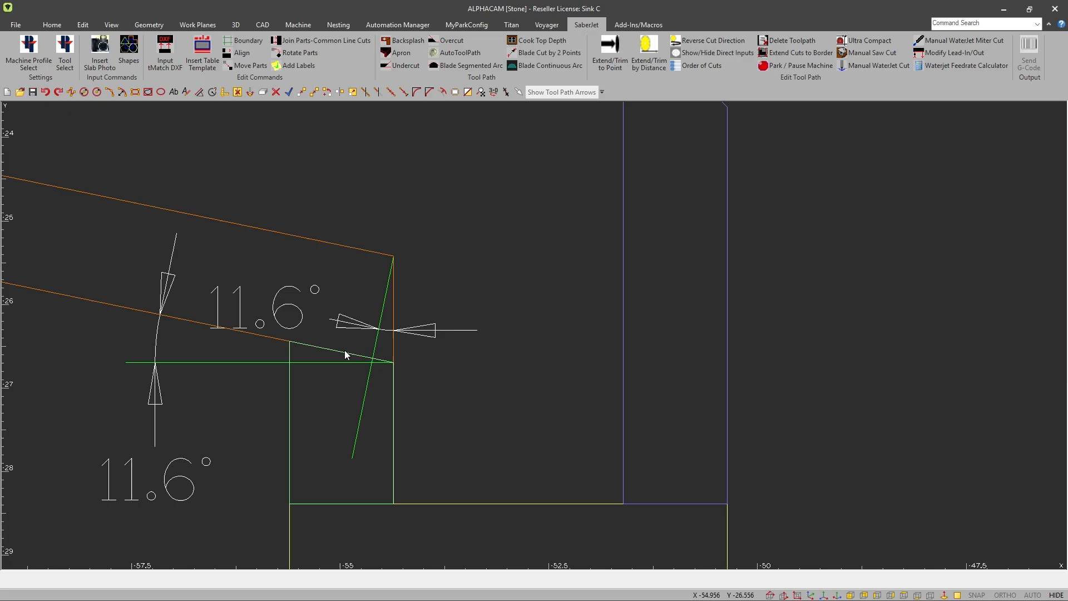
{"action": "left_click", "coordinate": [443, 40]}
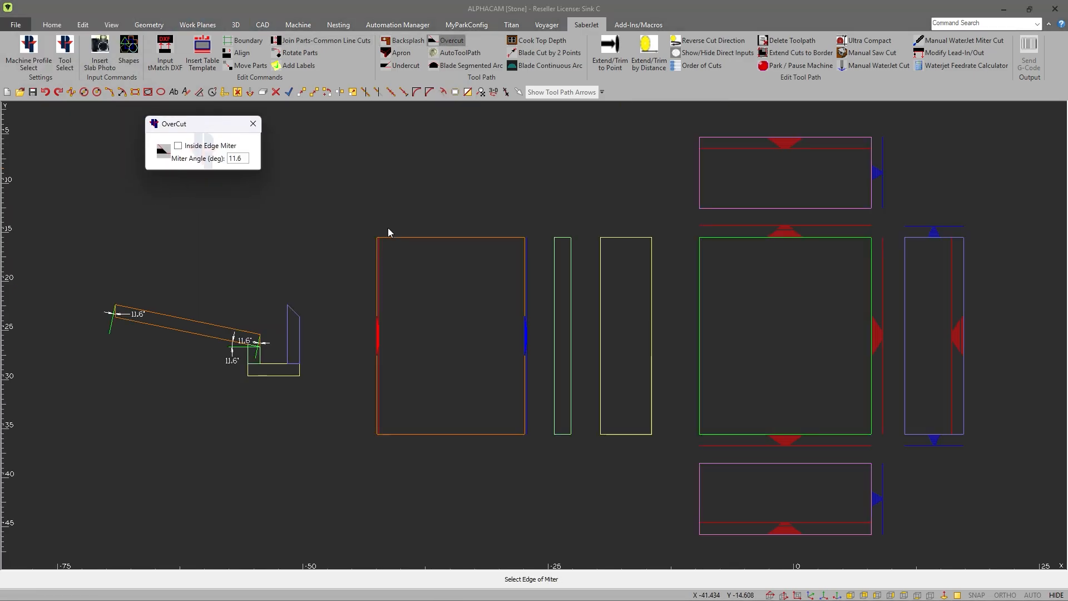
{"action": "left_click", "coordinate": [554, 318]}
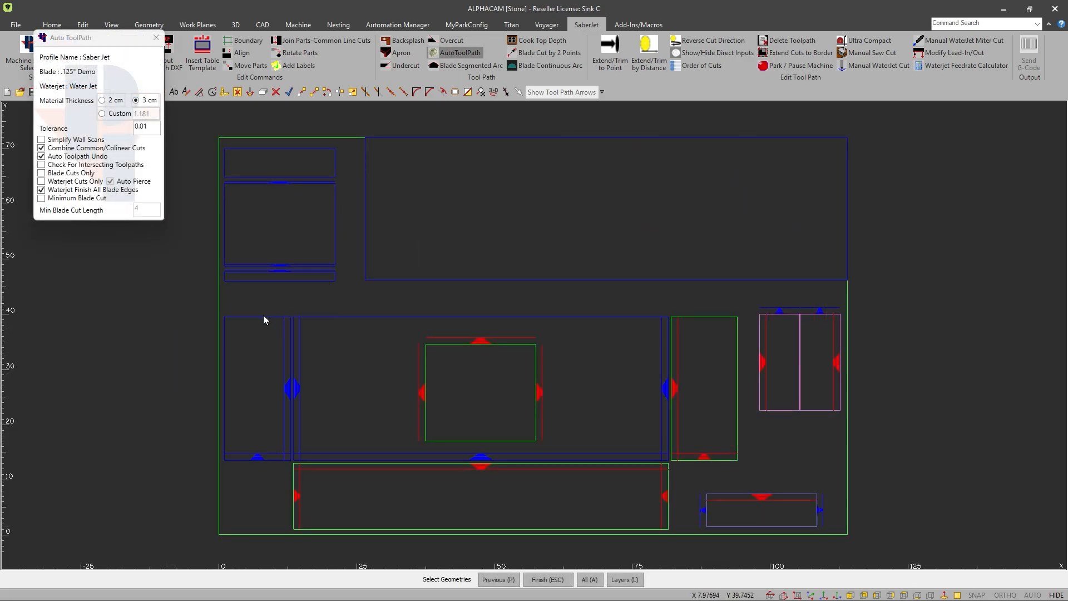
Step: Add the sink cutout and the remaining slab parts to the 3 cm AutoToolPath selection, generate the toolpaths and send the G-code
{"action": "left_click", "coordinate": [470, 441]}
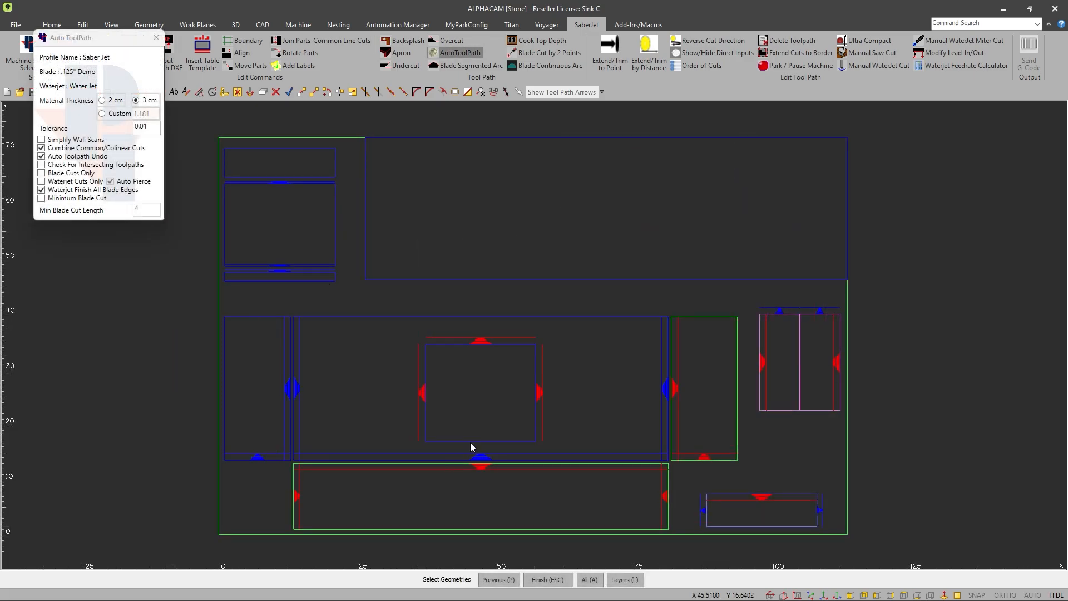
{"action": "left_click", "coordinate": [674, 424]}
{"action": "left_click", "coordinate": [787, 409]}
{"action": "left_click", "coordinate": [810, 411]}
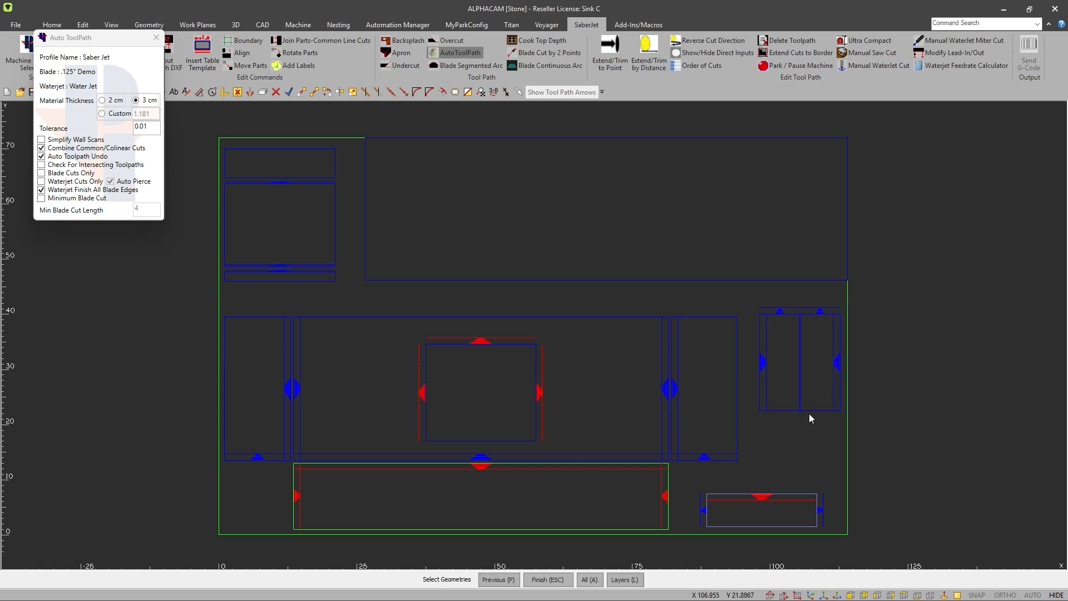
{"action": "left_click", "coordinate": [703, 504]}
{"action": "left_click", "coordinate": [664, 476]}
{"action": "key", "text": "Escape"}
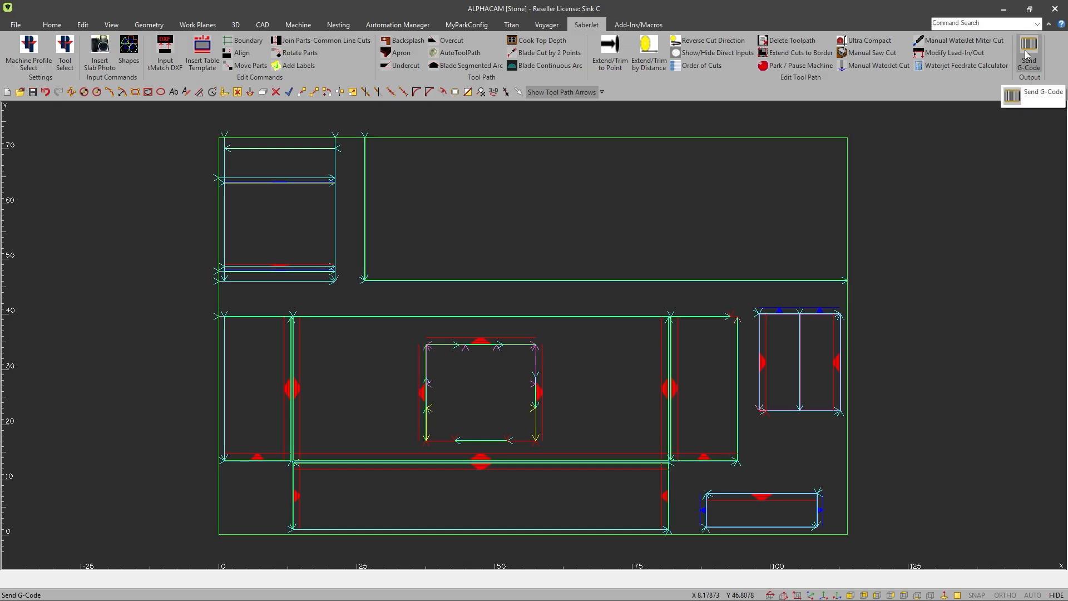
{"action": "left_click", "coordinate": [1027, 54]}
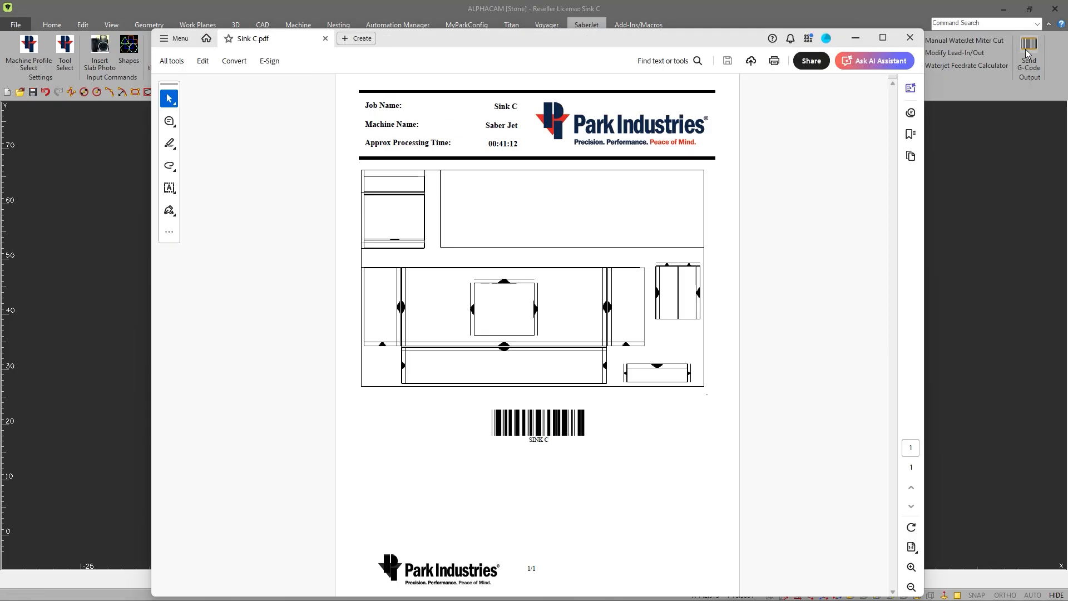